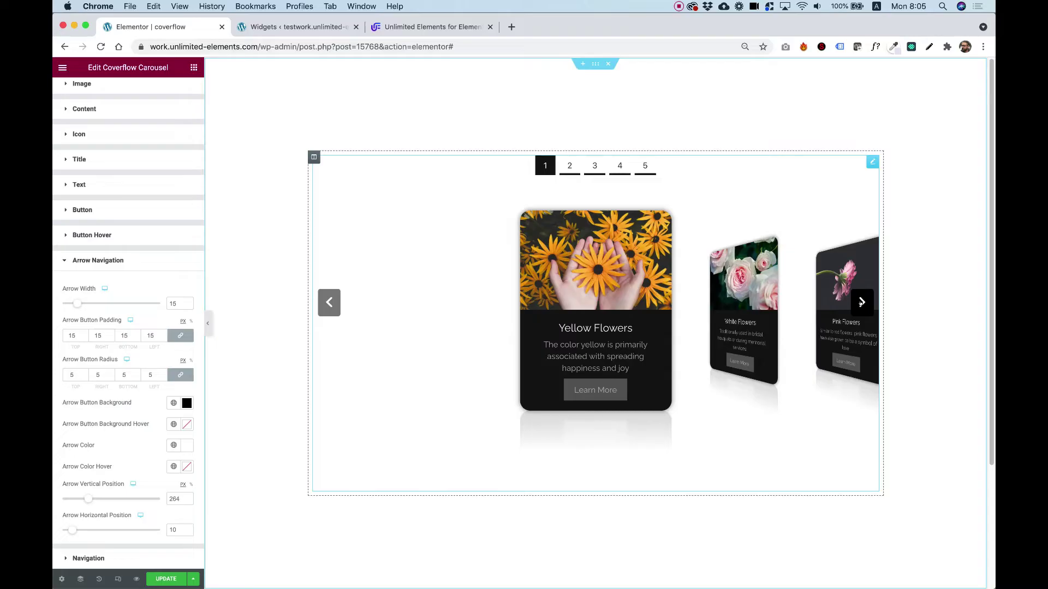
Step: Step forward through the finished flower carousel's slides to examine its coverflow effect, looping and numbered navigation
{"action": "left_click", "coordinate": [862, 302]}
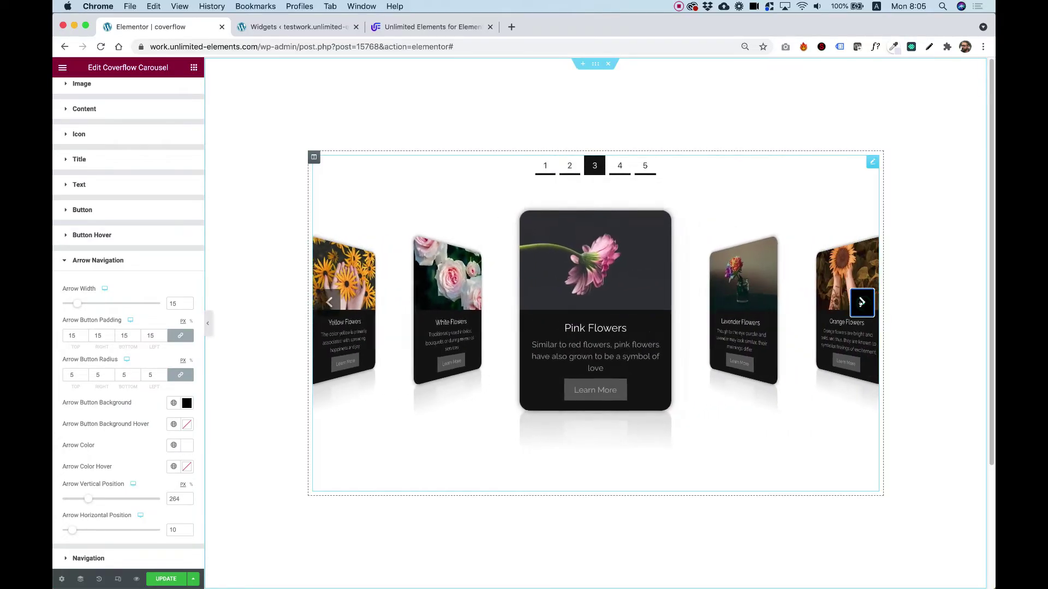
{"action": "left_click", "coordinate": [862, 302]}
{"action": "left_click", "coordinate": [861, 302]}
{"action": "left_click", "coordinate": [862, 302]}
{"action": "left_click", "coordinate": [861, 302]}
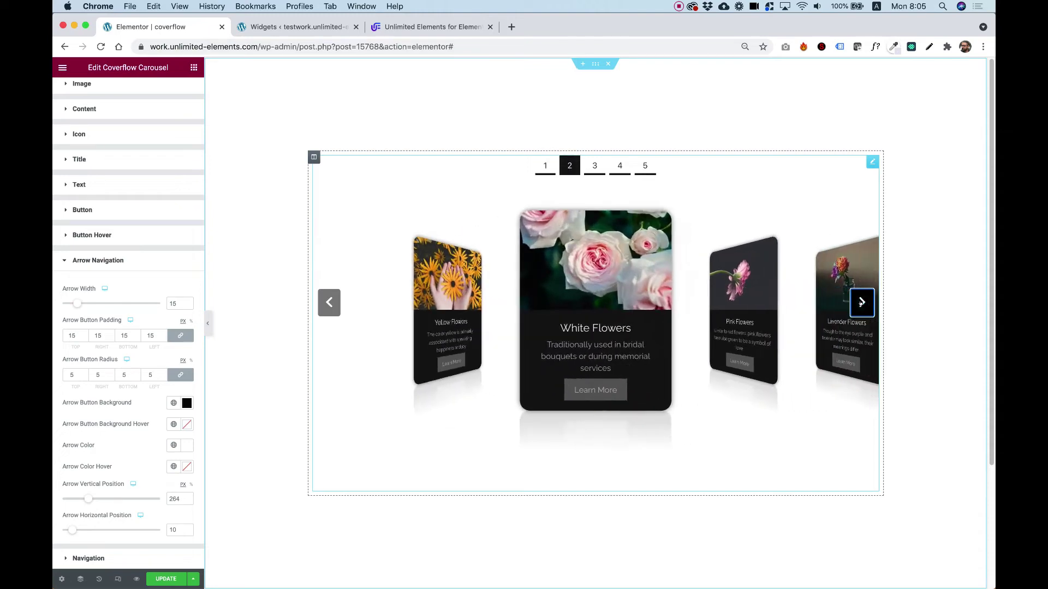
{"action": "left_click", "coordinate": [862, 301]}
{"action": "left_click", "coordinate": [862, 302]}
{"action": "left_click", "coordinate": [862, 301]}
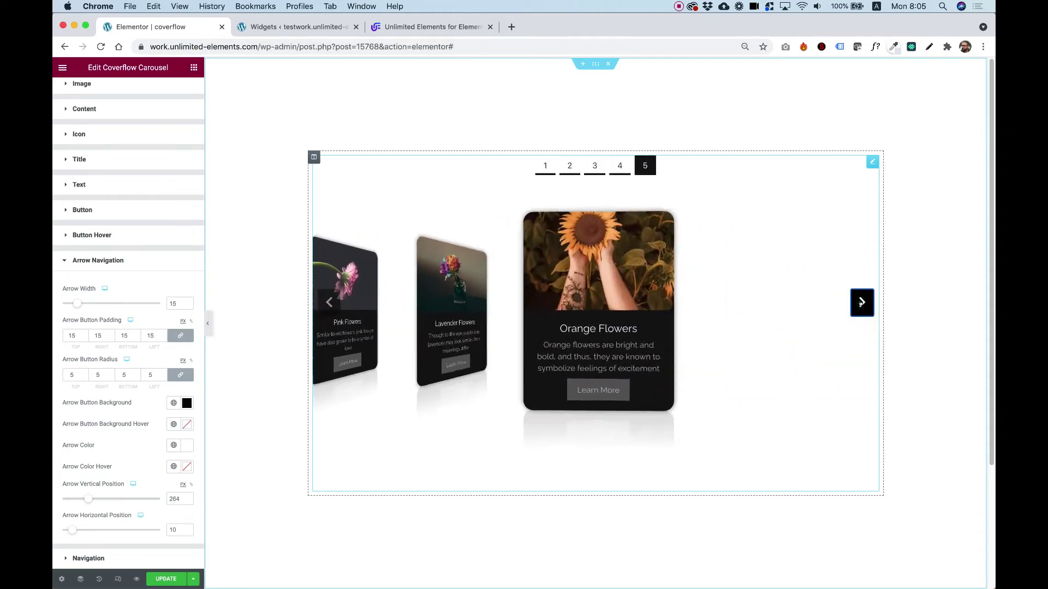
{"action": "left_click", "coordinate": [862, 302]}
{"action": "left_click", "coordinate": [862, 301]}
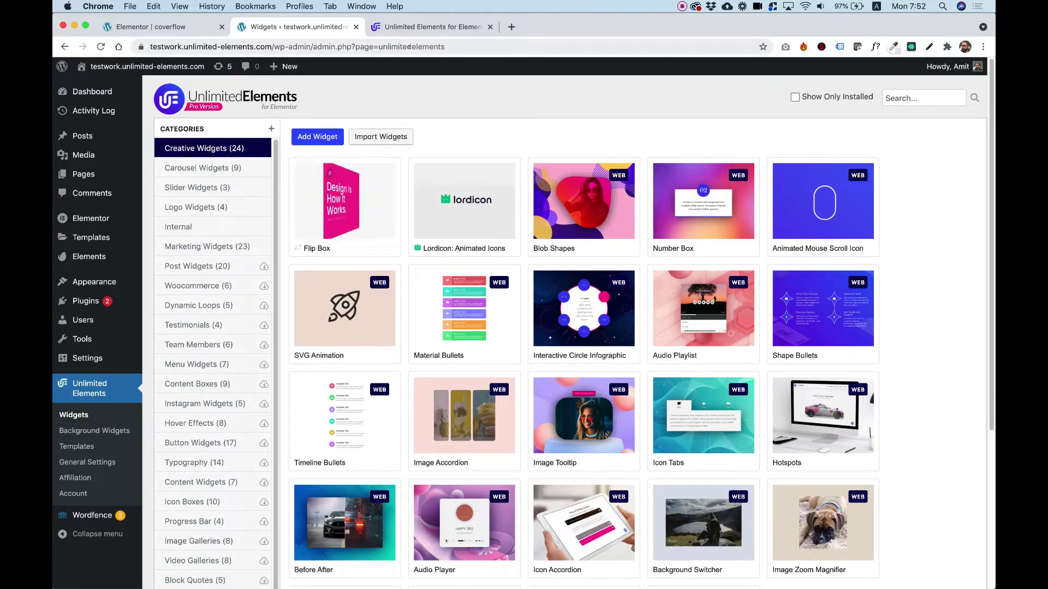
Step: Search the Unlimited Elements widget library for "coverflow" and install the Coverflow Carousel widget
{"action": "left_click", "coordinate": [413, 26]}
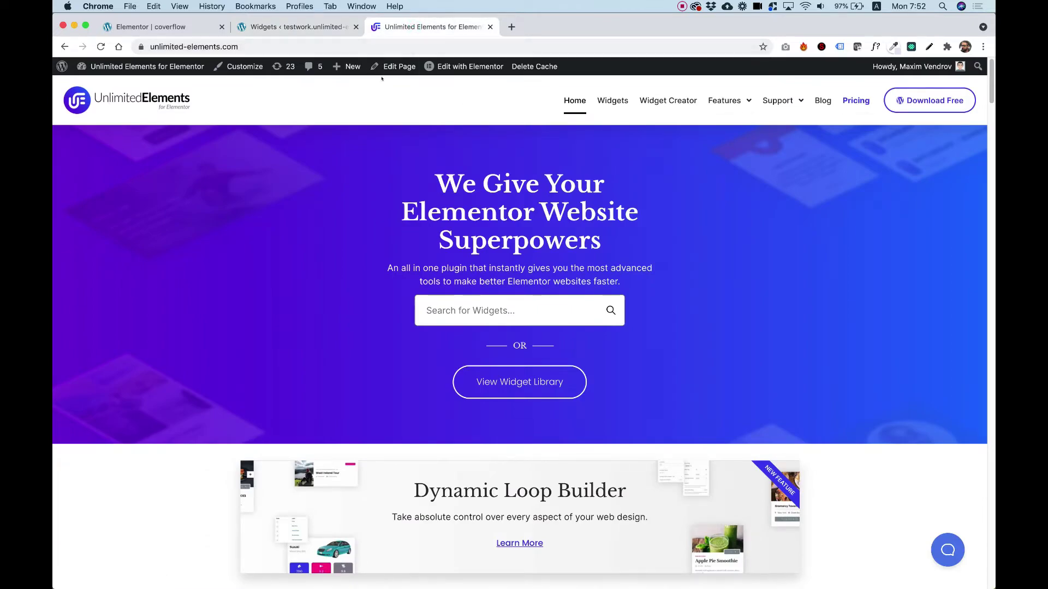
{"action": "left_click", "coordinate": [281, 28]}
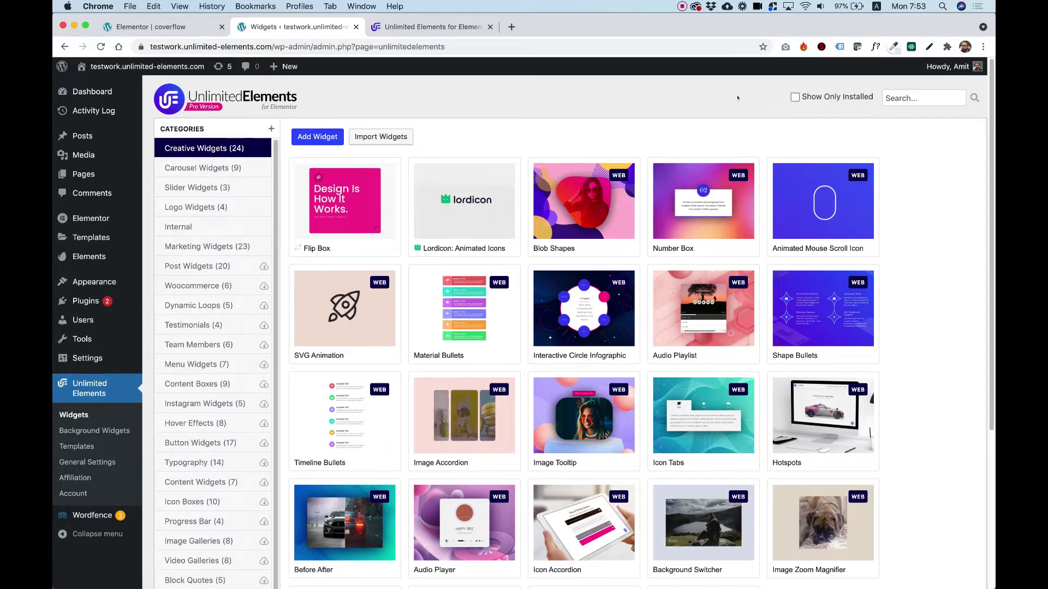
{"action": "left_click", "coordinate": [923, 97]}
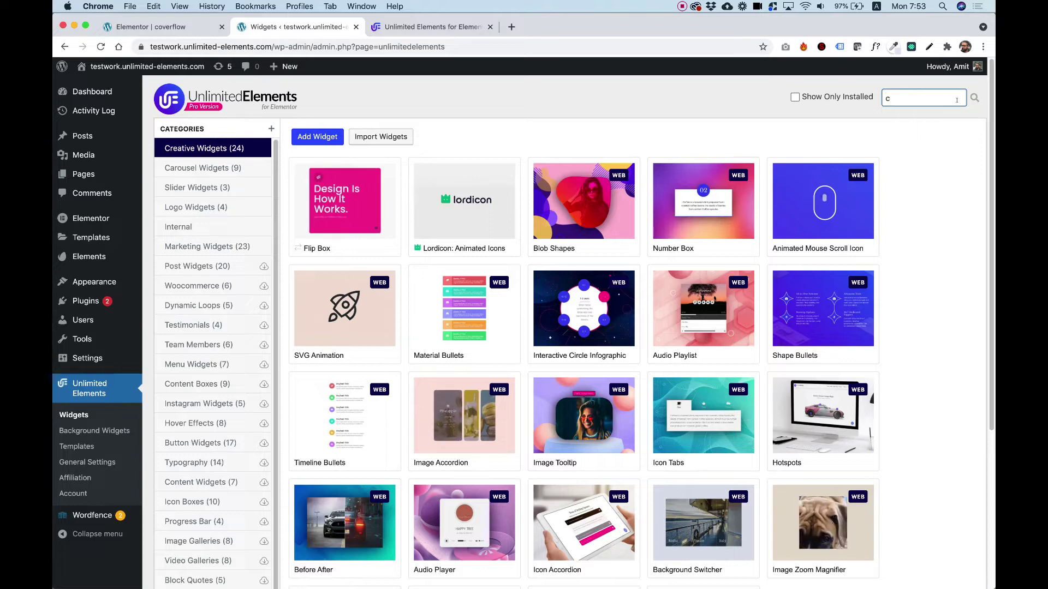
{"action": "type", "text": "coverflow"}
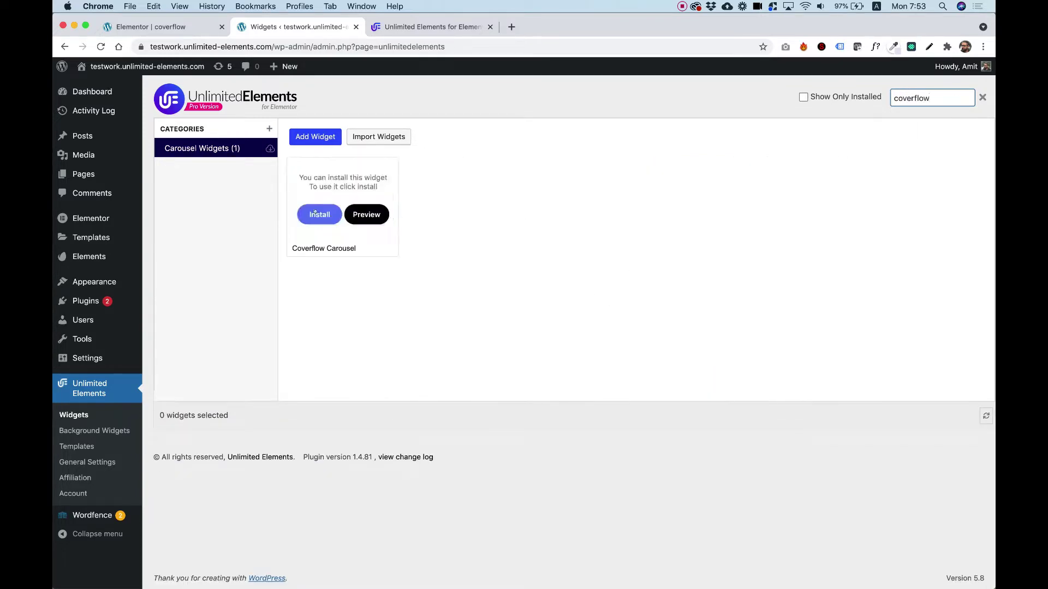
{"action": "mouse_move", "coordinate": [364, 177]}
{"action": "left_click", "coordinate": [320, 213]}
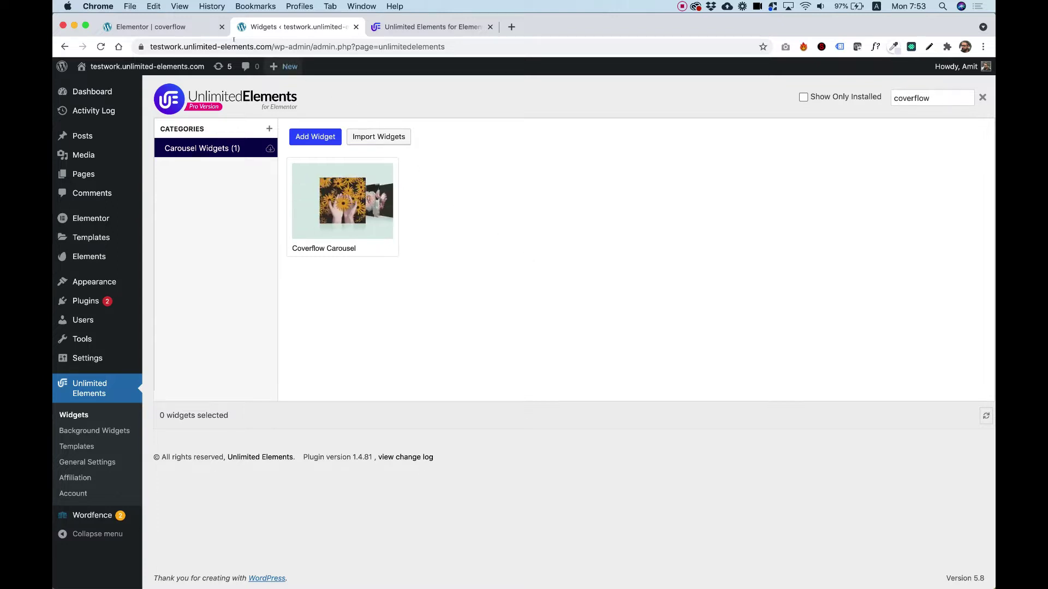
Step: Switch to the Elementor editor, search its widgets for "coverflow" and place the Coverflow Carousel in the empty section
{"action": "left_click", "coordinate": [169, 28]}
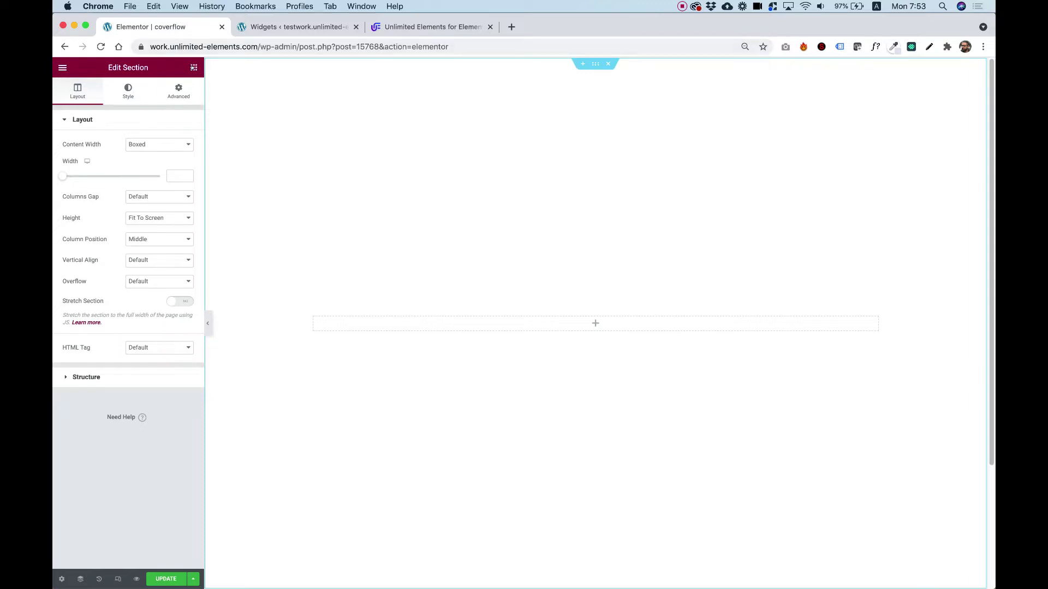
{"action": "left_click", "coordinate": [194, 67]}
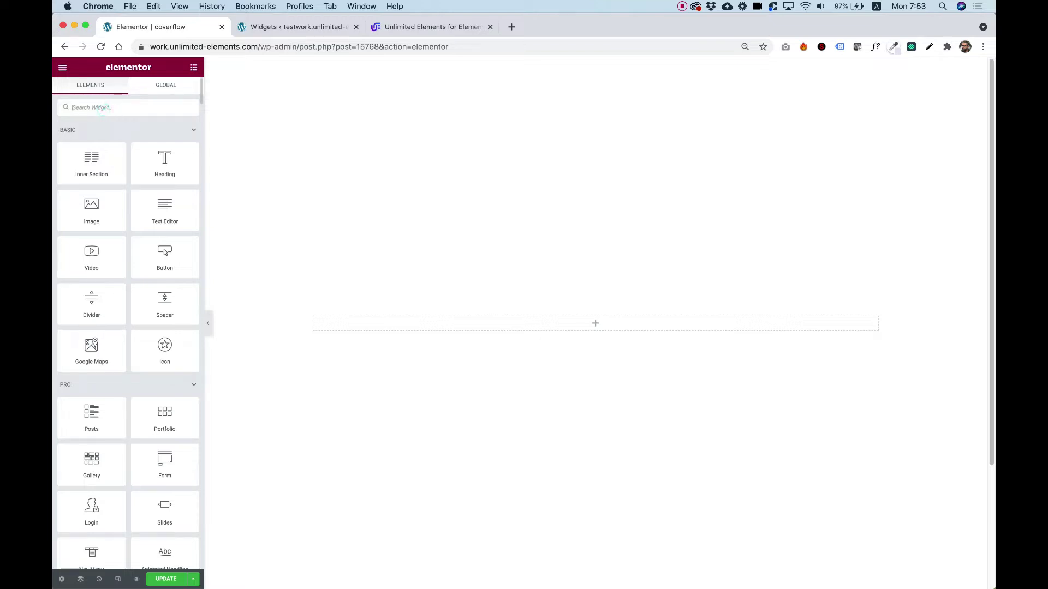
{"action": "left_click", "coordinate": [106, 107]}
{"action": "type", "text": "cov"}
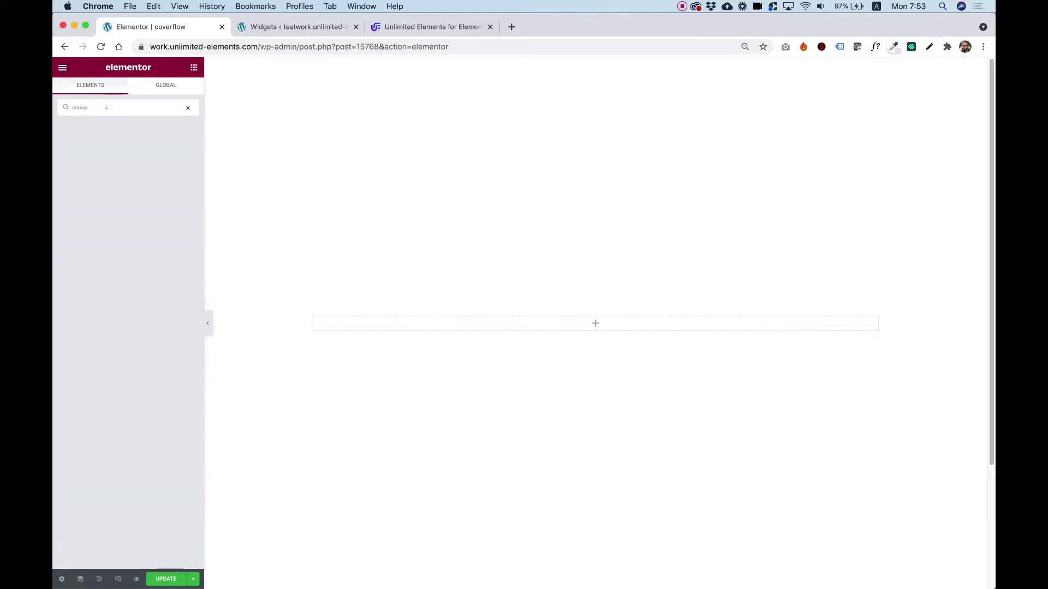
{"action": "type", "text": "erflow"}
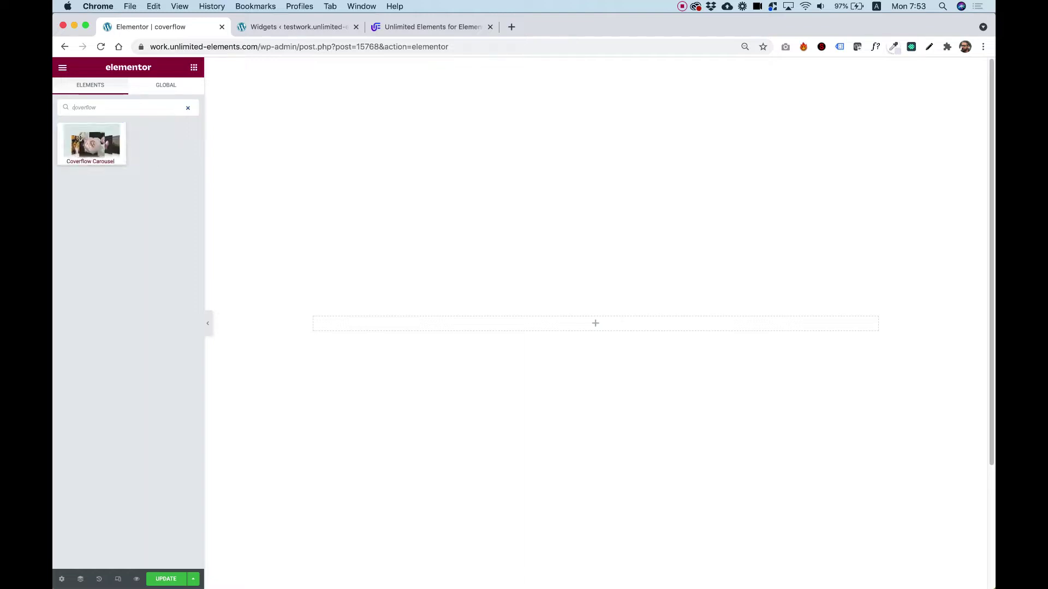
{"action": "left_click_drag", "start_coordinate": [80, 137], "coordinate": [560, 320]}
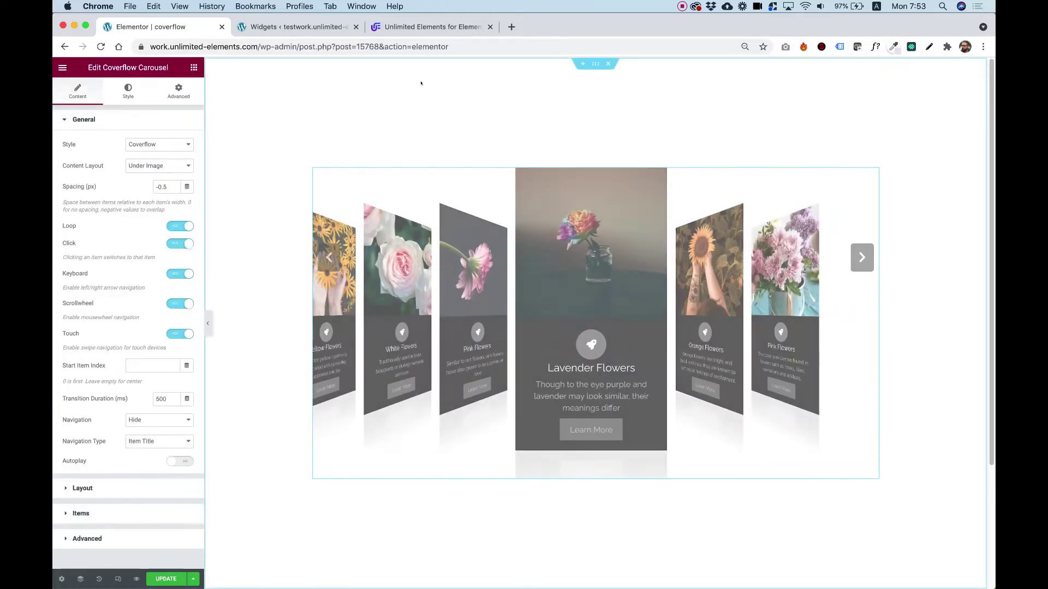
Step: Step forward through the newly placed carousel's slides to examine the default Coverflow style and its looping
{"action": "left_click", "coordinate": [862, 261]}
{"action": "left_click", "coordinate": [862, 261]}
{"action": "left_click", "coordinate": [862, 260]}
{"action": "left_click", "coordinate": [862, 261]}
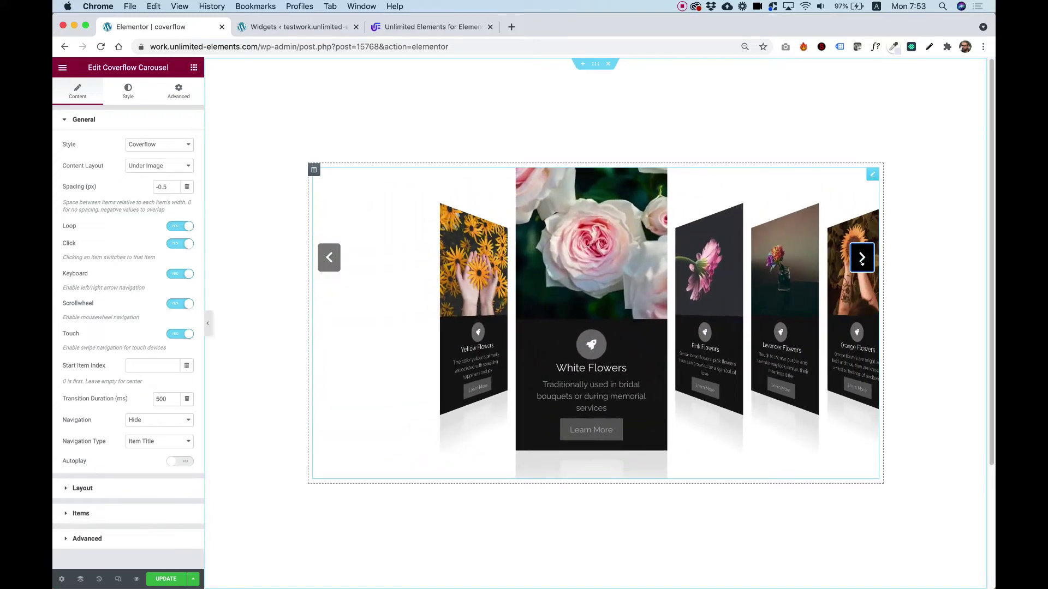
{"action": "left_click", "coordinate": [862, 259]}
{"action": "left_click", "coordinate": [862, 259]}
{"action": "left_click", "coordinate": [862, 259]}
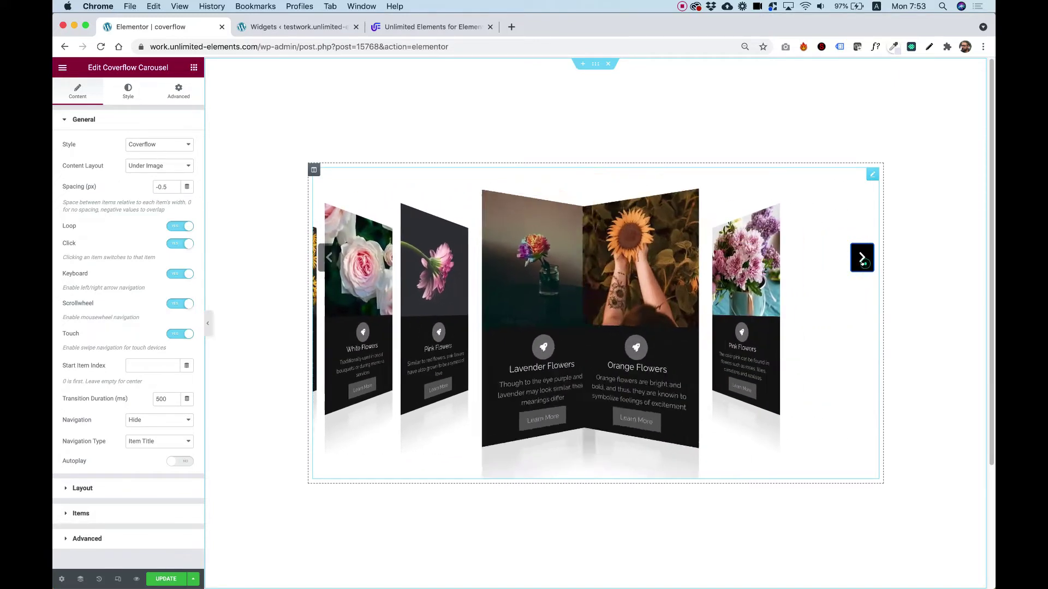
{"action": "left_click", "coordinate": [863, 259]}
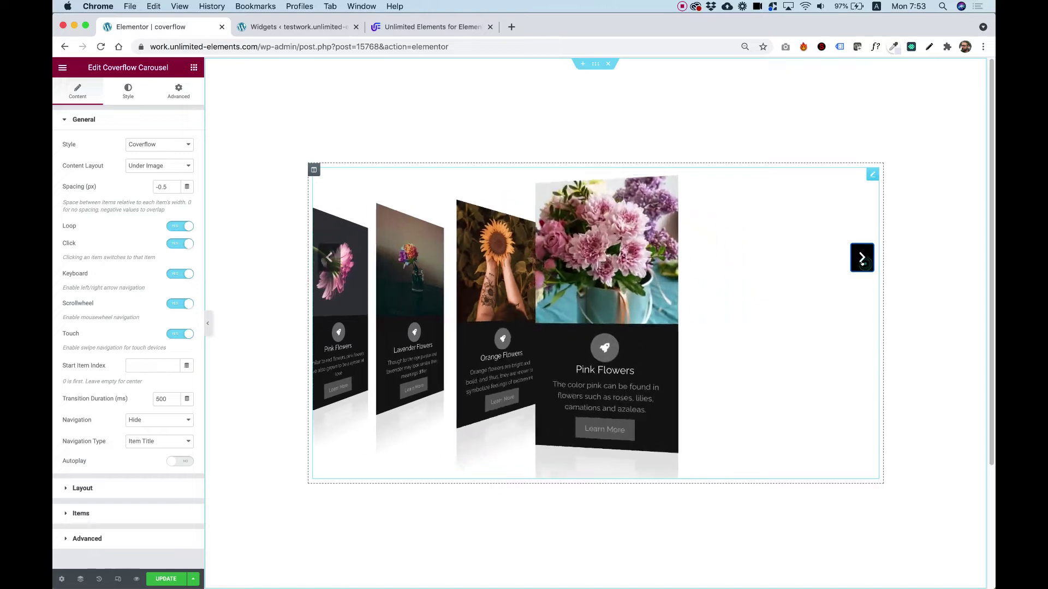
{"action": "left_click", "coordinate": [863, 258]}
{"action": "left_click", "coordinate": [863, 259]}
{"action": "left_click", "coordinate": [863, 259]}
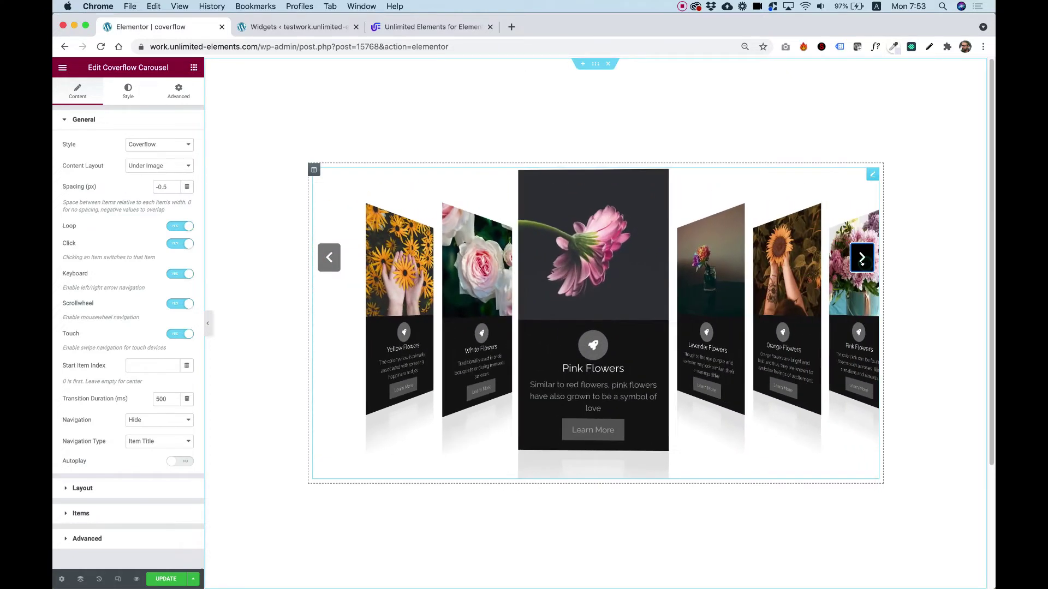
{"action": "left_click", "coordinate": [863, 259]}
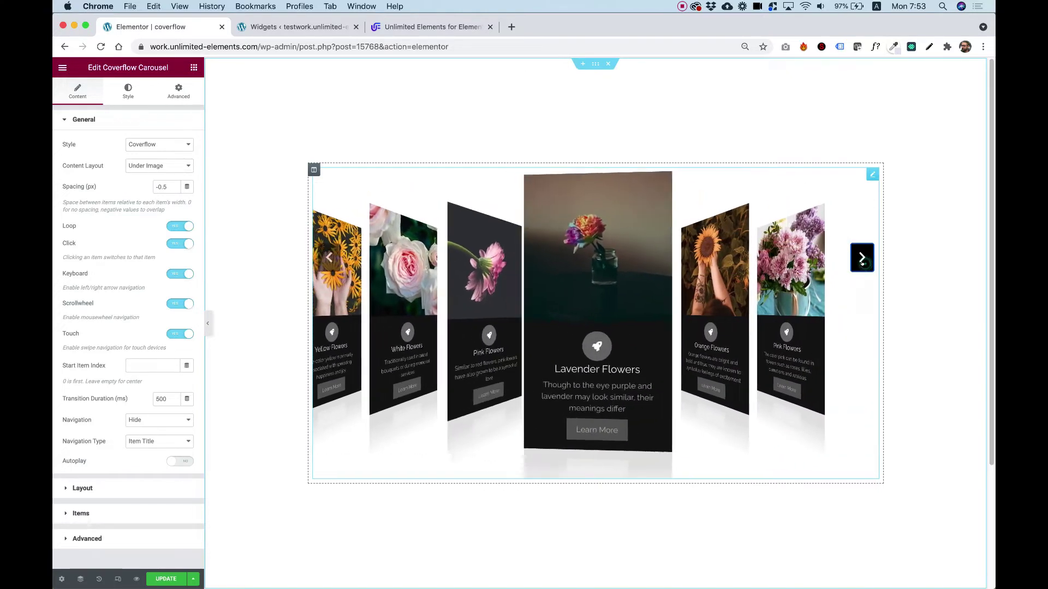
{"action": "left_click", "coordinate": [862, 259]}
{"action": "left_click", "coordinate": [862, 258]}
{"action": "left_click", "coordinate": [862, 259]}
{"action": "left_click", "coordinate": [862, 258]}
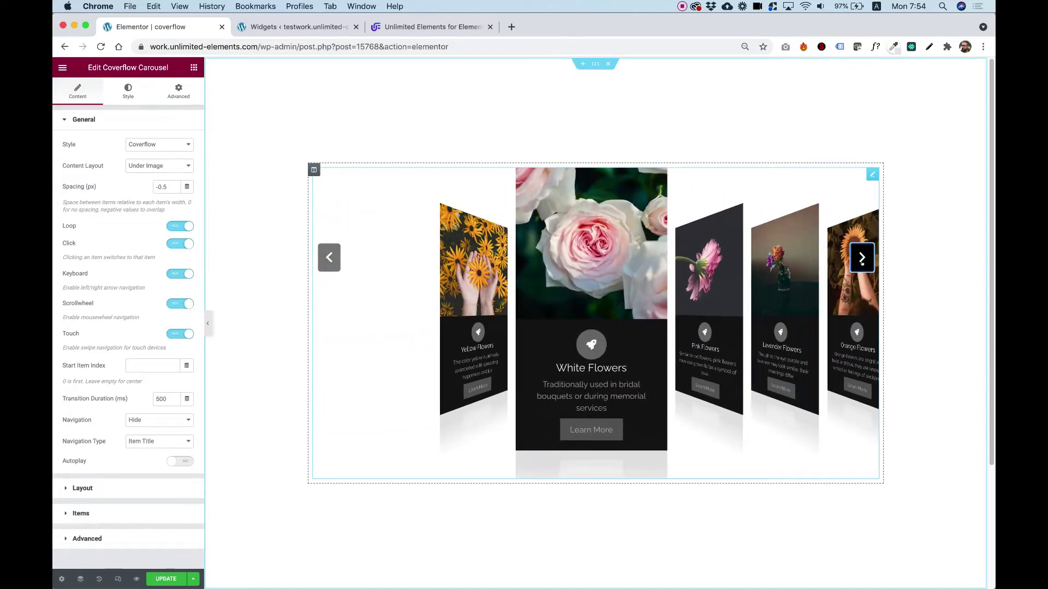
{"action": "left_click", "coordinate": [862, 259]}
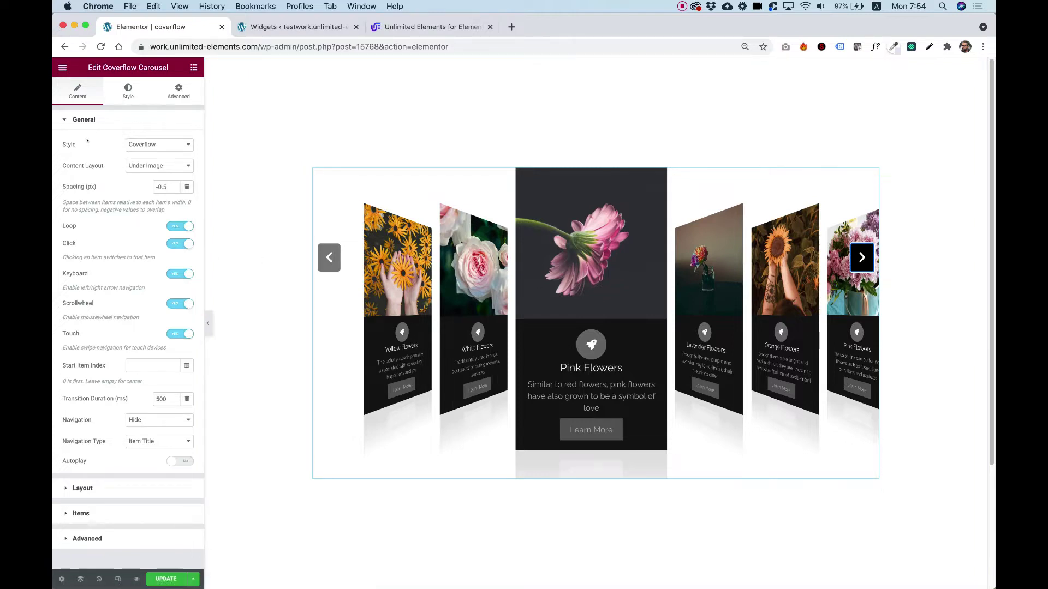
Step: Set the widget's style to Carousel and preview it by moving through the slides in both directions
{"action": "left_click", "coordinate": [161, 147]}
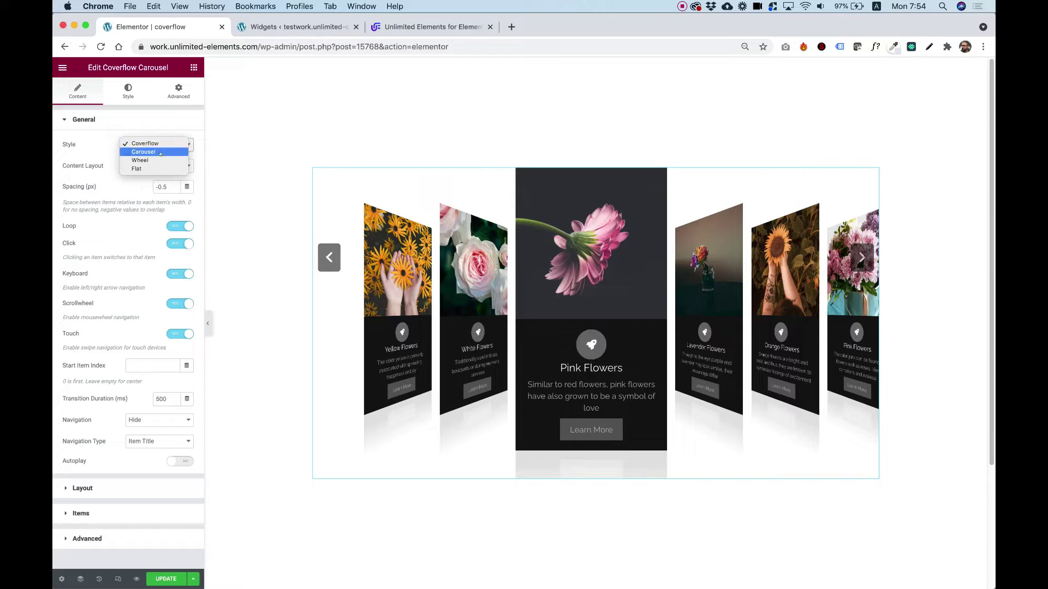
{"action": "left_click", "coordinate": [144, 152]}
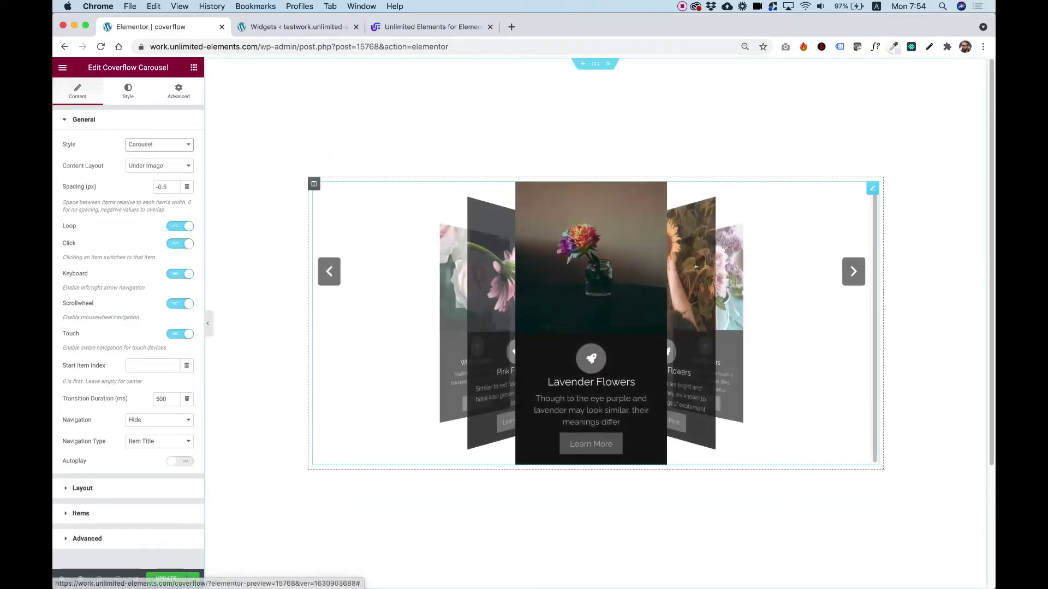
{"action": "scroll", "coordinate": [489, 271], "scroll_direction": "down", "scroll_amount": 2}
{"action": "scroll", "coordinate": [489, 272], "scroll_direction": "up", "scroll_amount": 3}
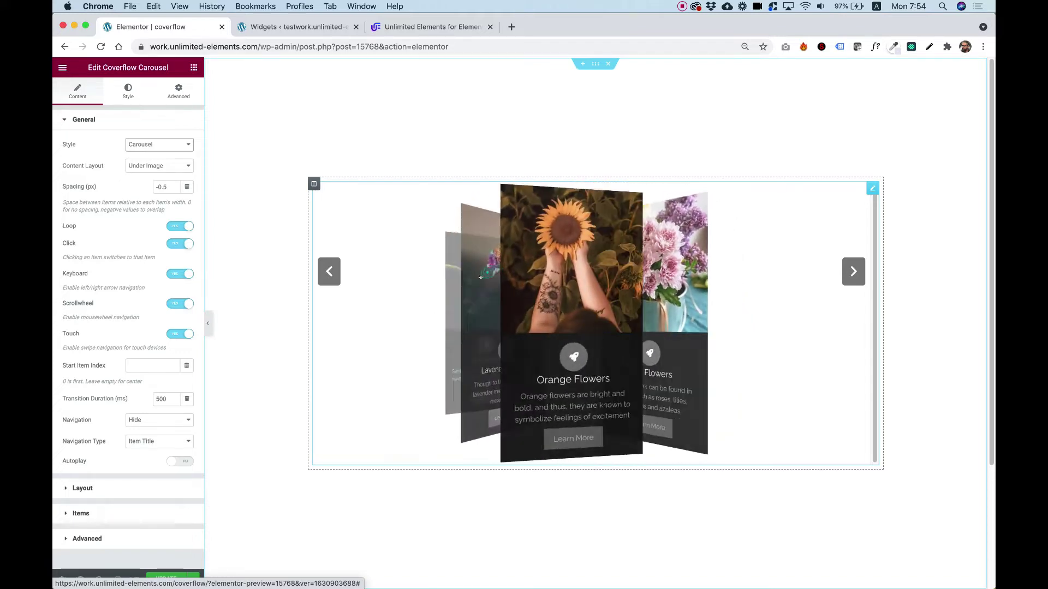
{"action": "scroll", "coordinate": [484, 291], "scroll_direction": "up", "scroll_amount": 2}
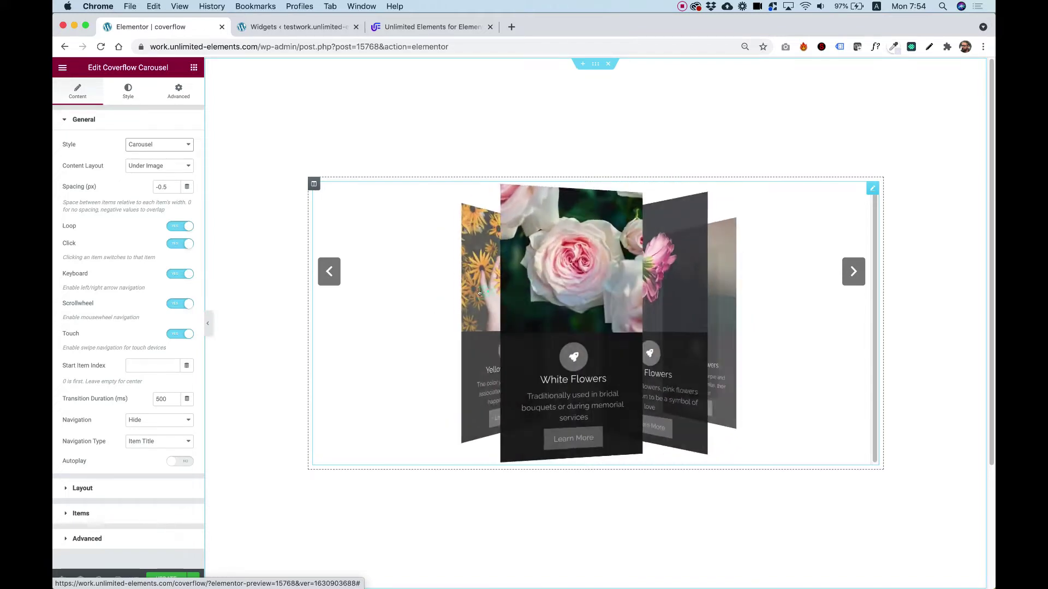
{"action": "left_click_drag", "start_coordinate": [484, 291], "coordinate": [680, 275]}
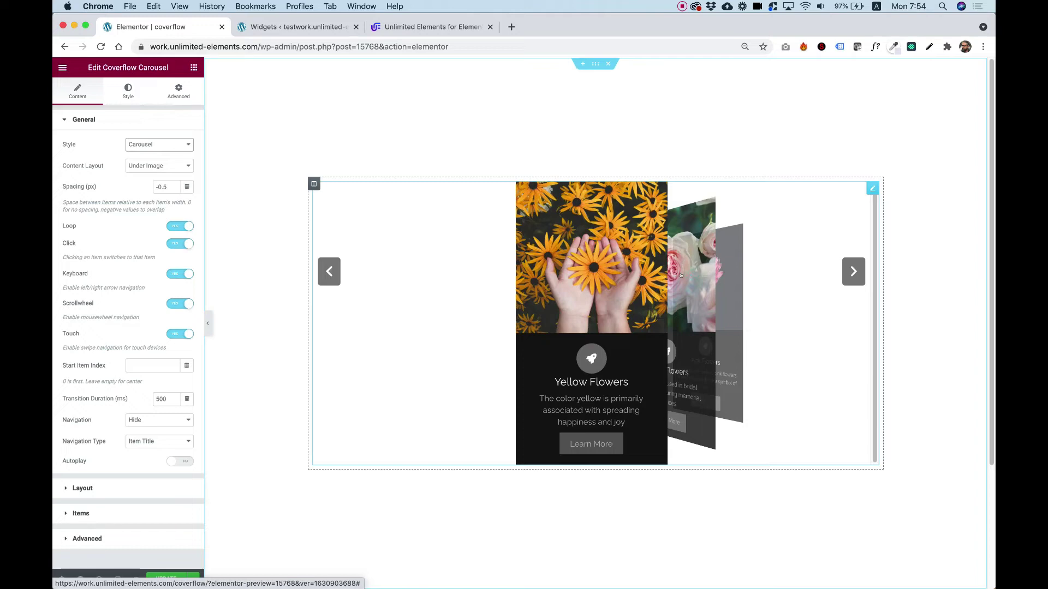
{"action": "scroll", "coordinate": [680, 275], "scroll_direction": "down", "scroll_amount": 2}
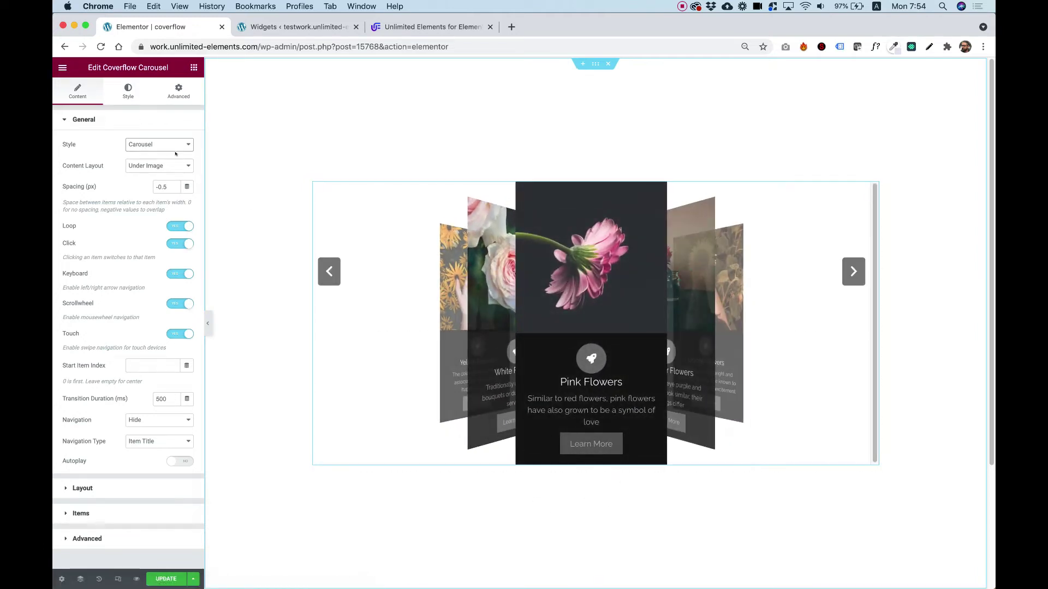
Step: Set the Coverflow Carousel widget's style to Wheel
{"action": "left_click", "coordinate": [148, 144]}
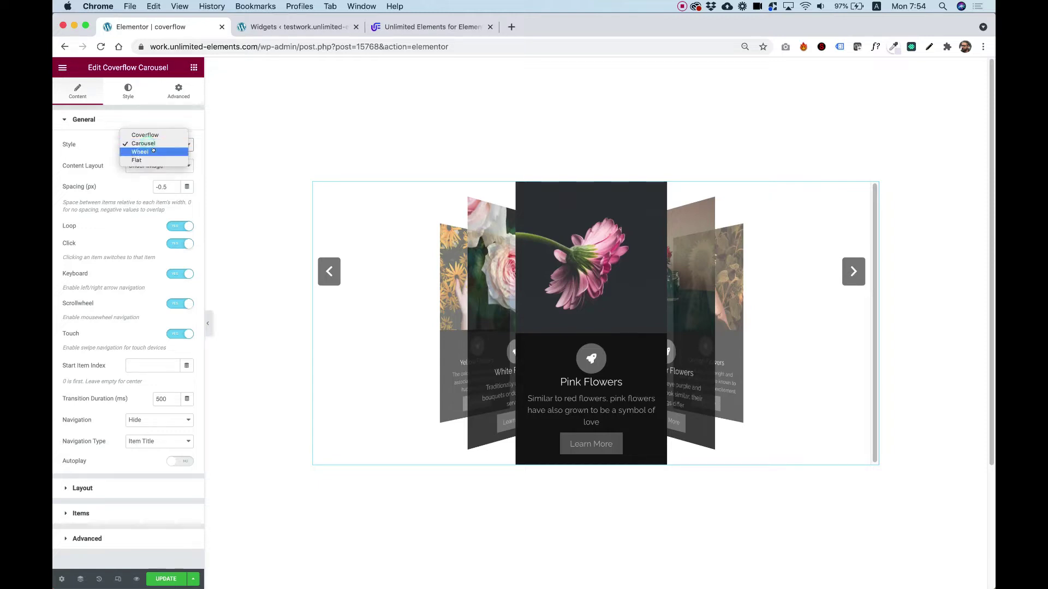
{"action": "left_click", "coordinate": [153, 152]}
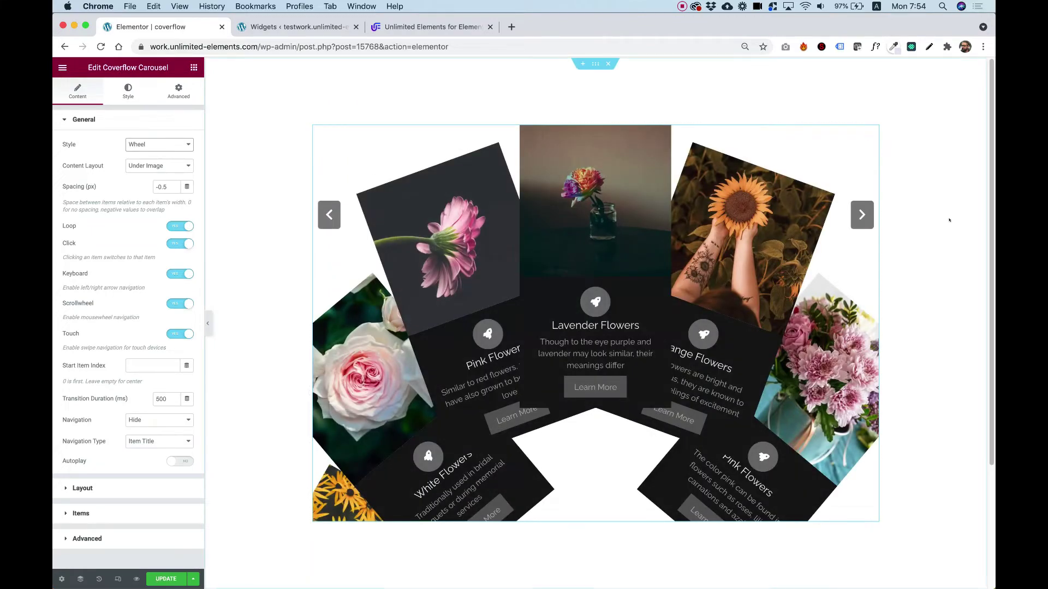
Step: Step forward through the slides to examine how the Wheel style rotates and loops
{"action": "left_click", "coordinate": [861, 214]}
{"action": "left_click", "coordinate": [861, 214]}
{"action": "left_click", "coordinate": [862, 215]}
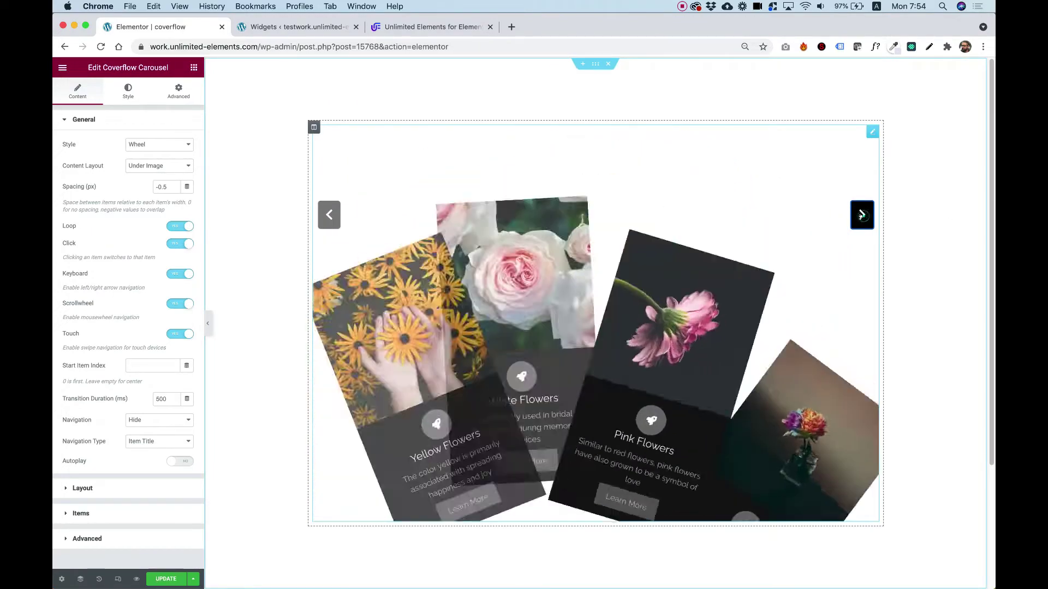
{"action": "left_click", "coordinate": [861, 214]}
{"action": "left_click", "coordinate": [861, 215]}
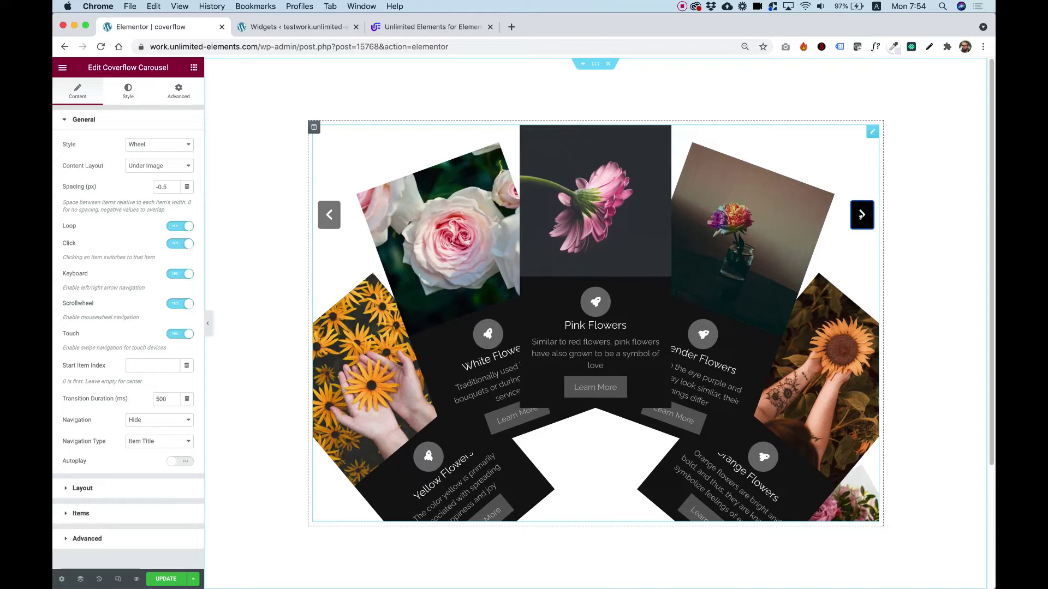
{"action": "left_click", "coordinate": [861, 215]}
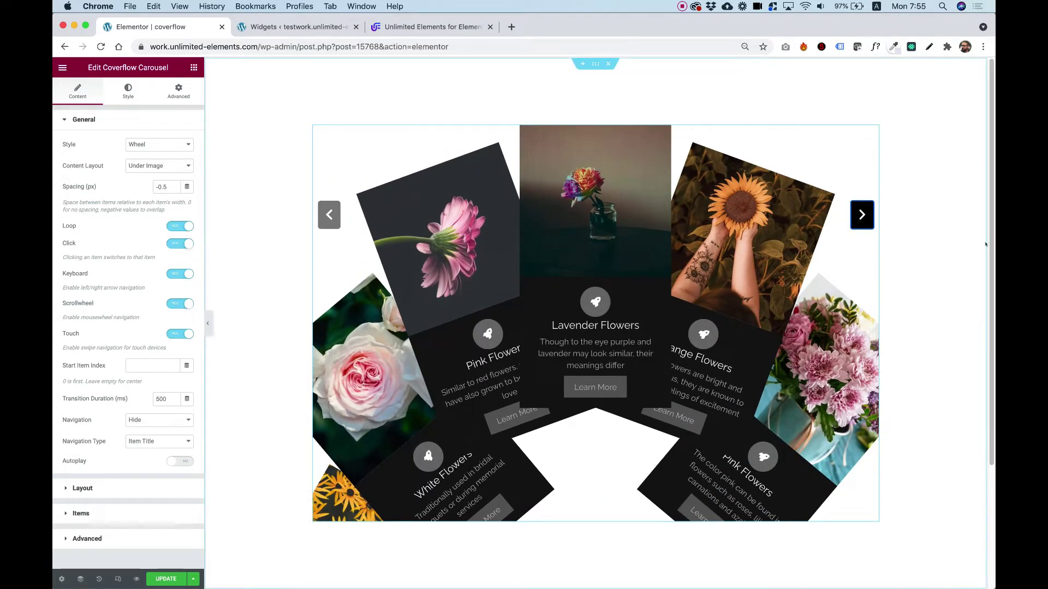
{"action": "left_click", "coordinate": [863, 216]}
{"action": "left_click", "coordinate": [863, 215]}
{"action": "left_click", "coordinate": [862, 215]}
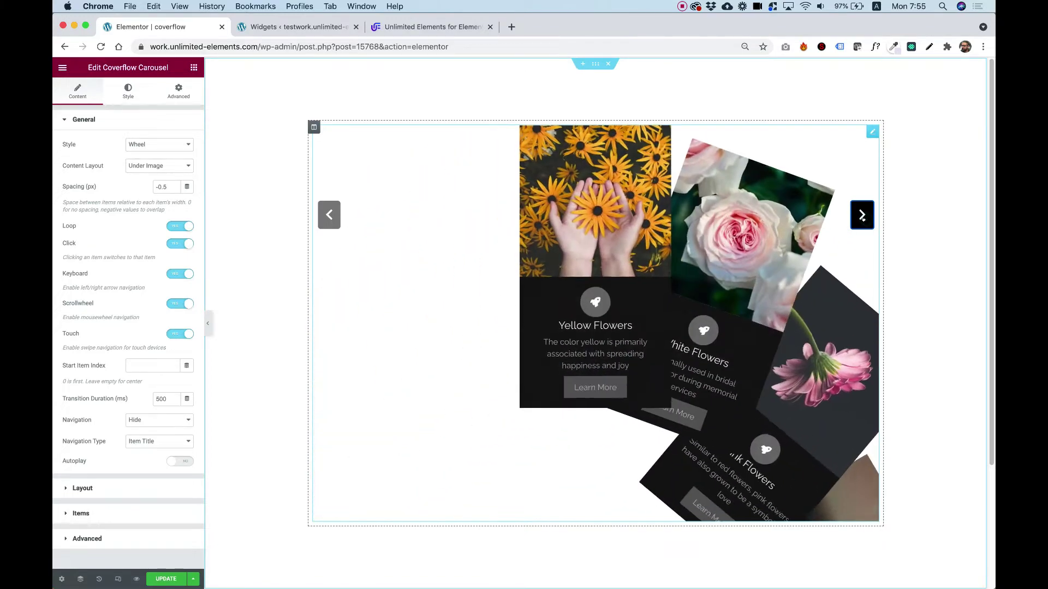
{"action": "left_click", "coordinate": [862, 216]}
{"action": "left_click", "coordinate": [863, 215]}
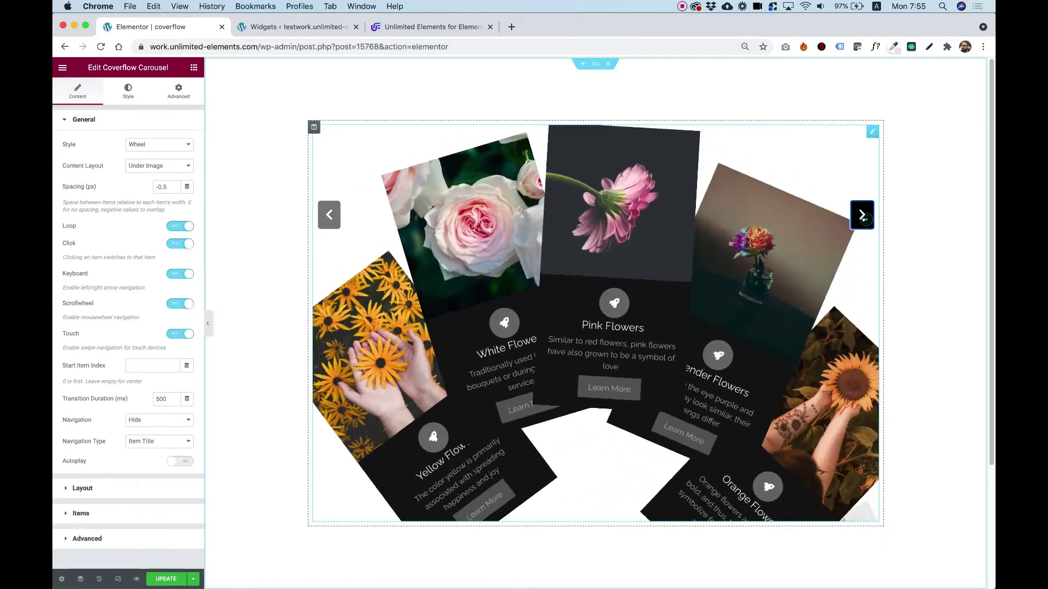
{"action": "left_click", "coordinate": [862, 215]}
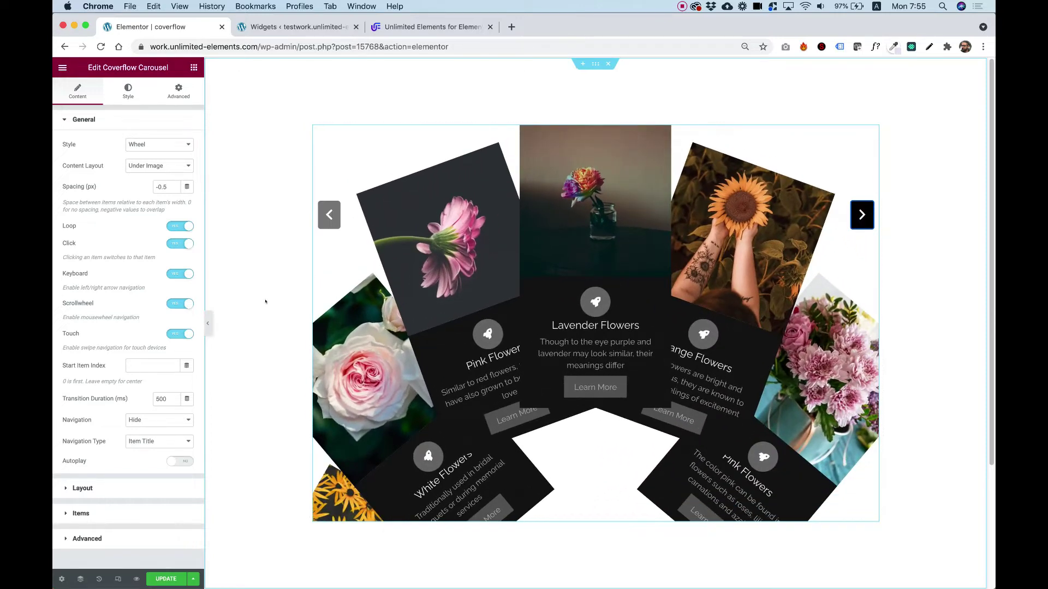
Step: Set the widget's style to Flat and step forward through the slides to preview how the style moves and loops
{"action": "left_click", "coordinate": [141, 146]}
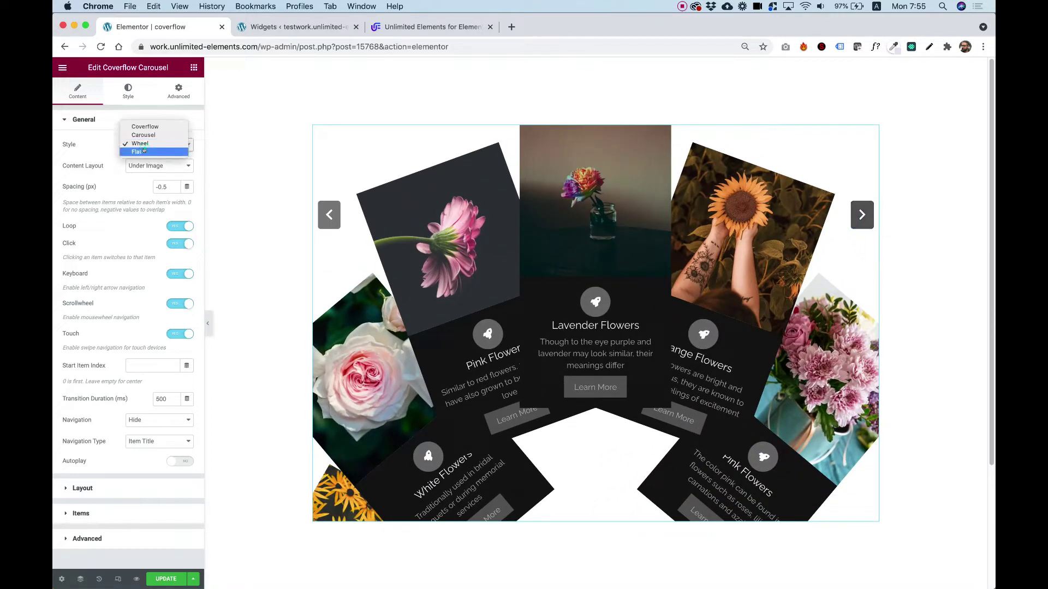
{"action": "left_click", "coordinate": [137, 152]}
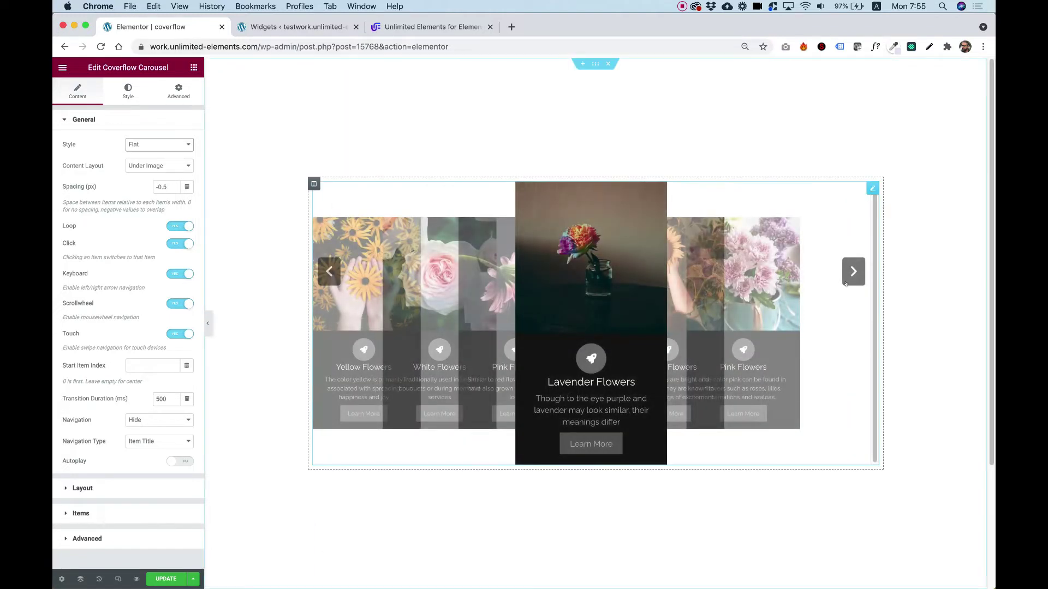
{"action": "left_click", "coordinate": [855, 272]}
{"action": "left_click", "coordinate": [854, 271]}
{"action": "left_click", "coordinate": [855, 272]}
{"action": "left_click", "coordinate": [855, 272]}
{"action": "left_click", "coordinate": [855, 272]}
{"action": "left_click", "coordinate": [854, 271]}
{"action": "left_click", "coordinate": [855, 272]}
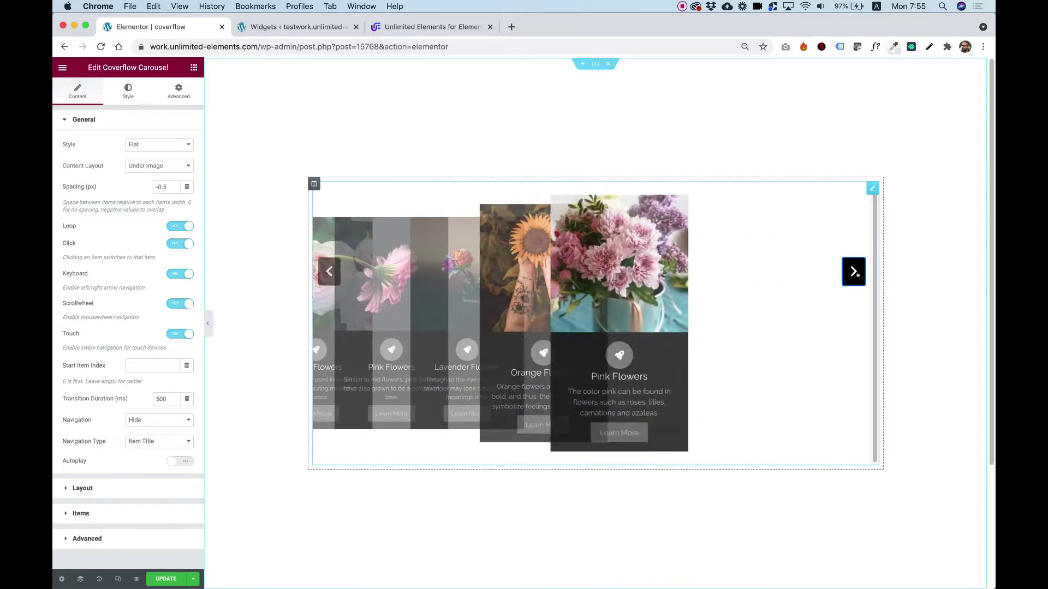
{"action": "left_click", "coordinate": [855, 272]}
{"action": "left_click", "coordinate": [855, 272]}
{"action": "left_click", "coordinate": [854, 272]}
{"action": "left_click", "coordinate": [855, 271]}
{"action": "left_click", "coordinate": [855, 271]}
{"action": "left_click", "coordinate": [855, 272]}
{"action": "left_click", "coordinate": [855, 272]}
{"action": "left_click", "coordinate": [855, 271]}
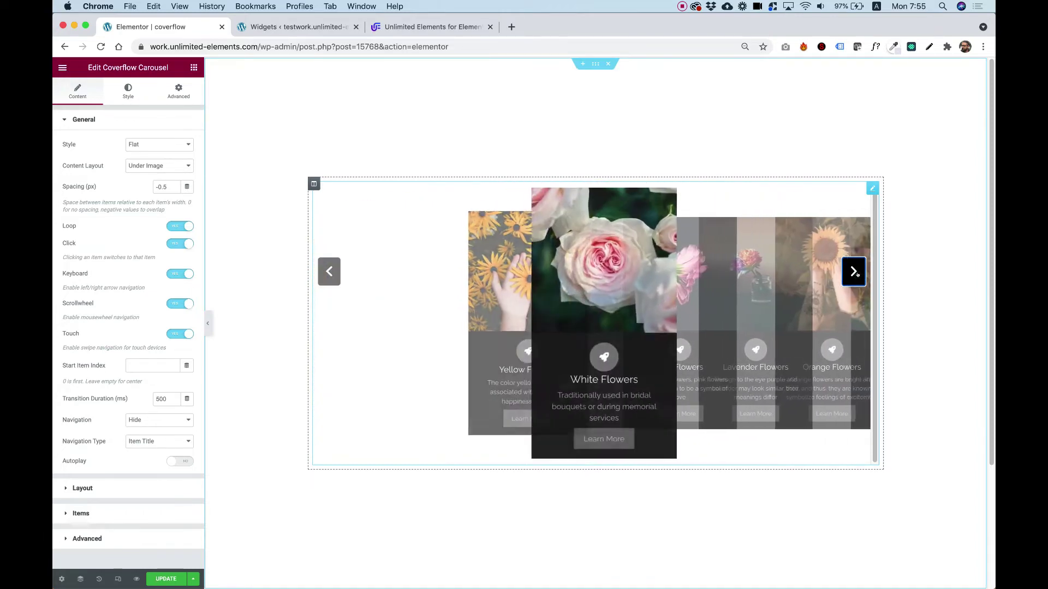
{"action": "left_click", "coordinate": [855, 272]}
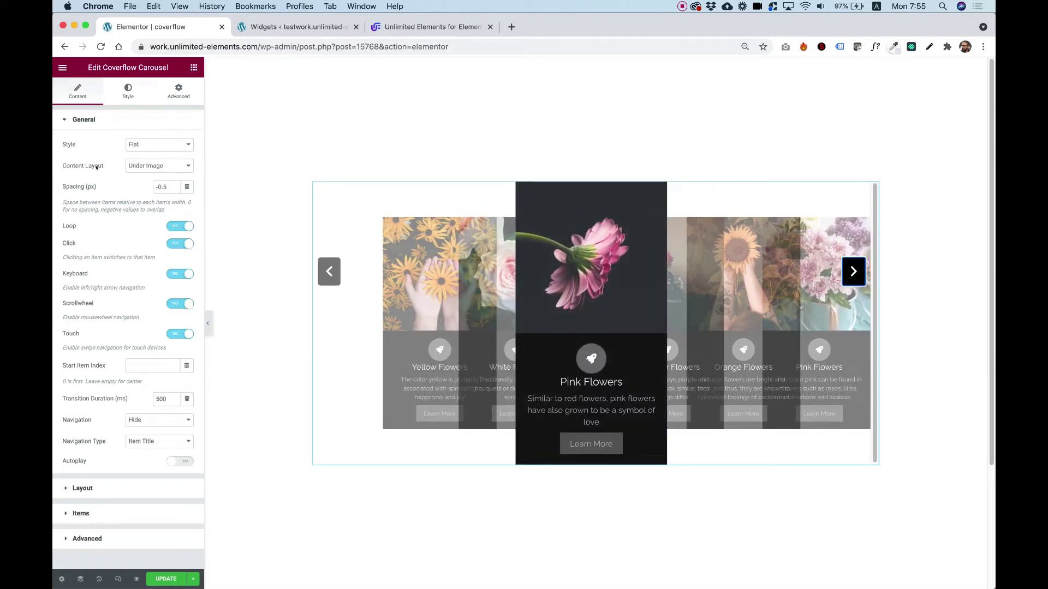
Step: Set the carousel's content layout to Overlay Image and preview the overlay on its slides
{"action": "left_click", "coordinate": [143, 165]}
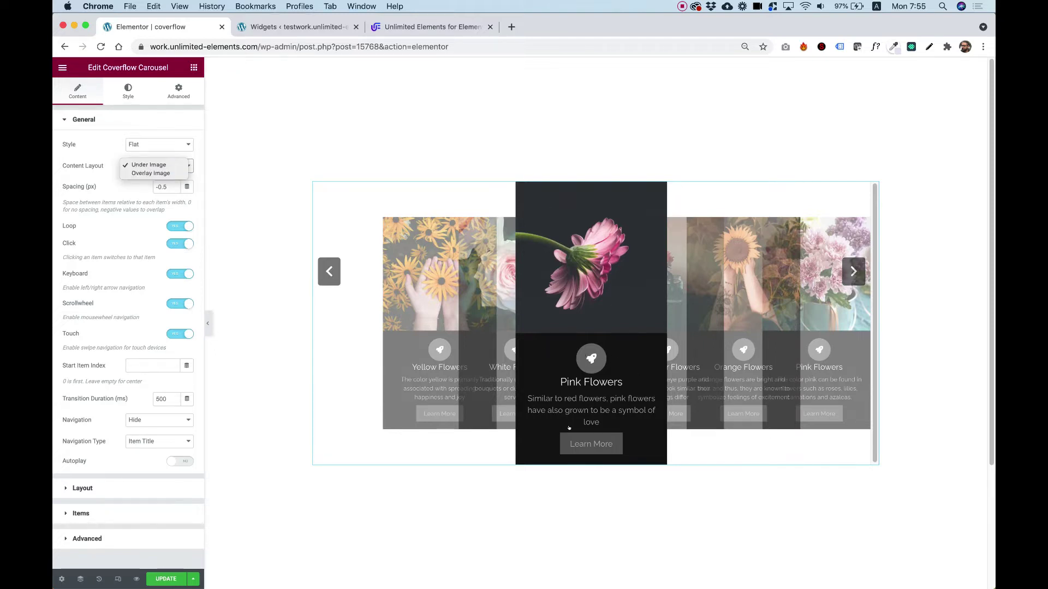
{"action": "left_click", "coordinate": [150, 173]}
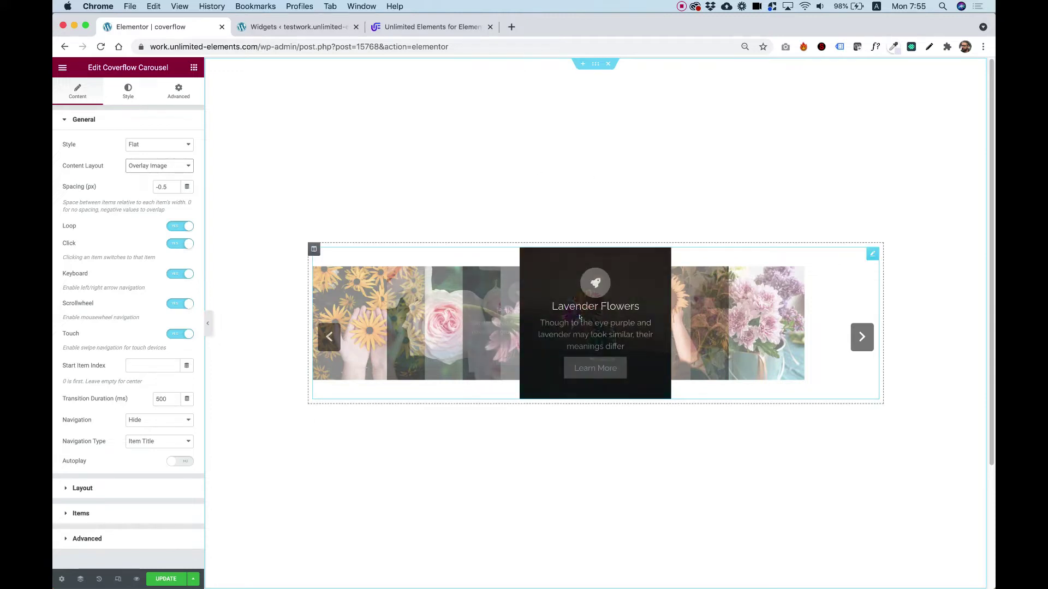
{"action": "scroll", "coordinate": [580, 317], "scroll_direction": "down", "scroll_amount": 1}
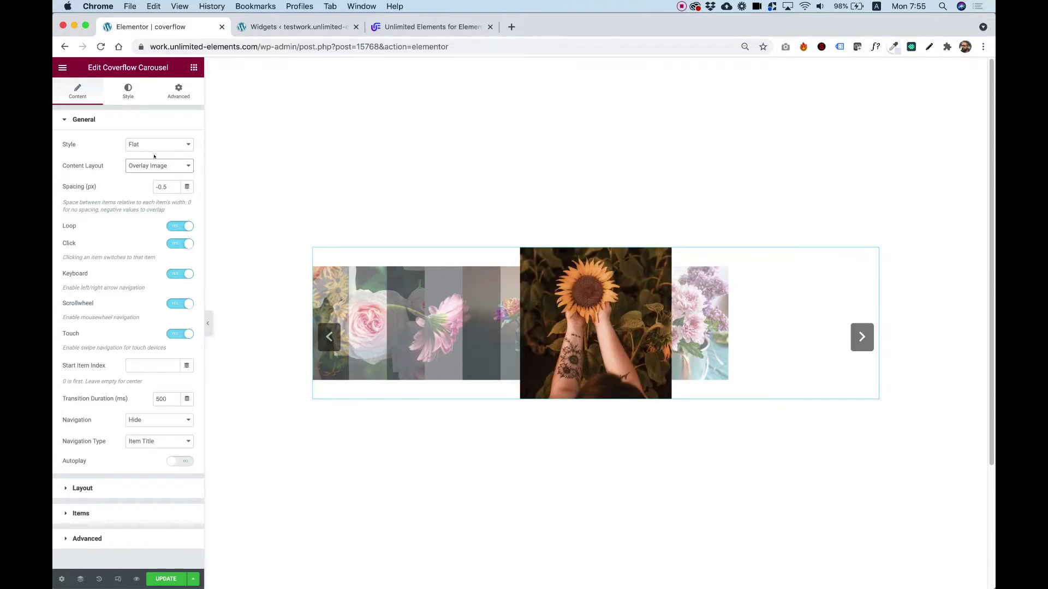
Step: Set the spacing between the carousel items to 0 and scroll through the slides to preview it
{"action": "left_click", "coordinate": [164, 187]}
{"action": "type", "text": "0"}
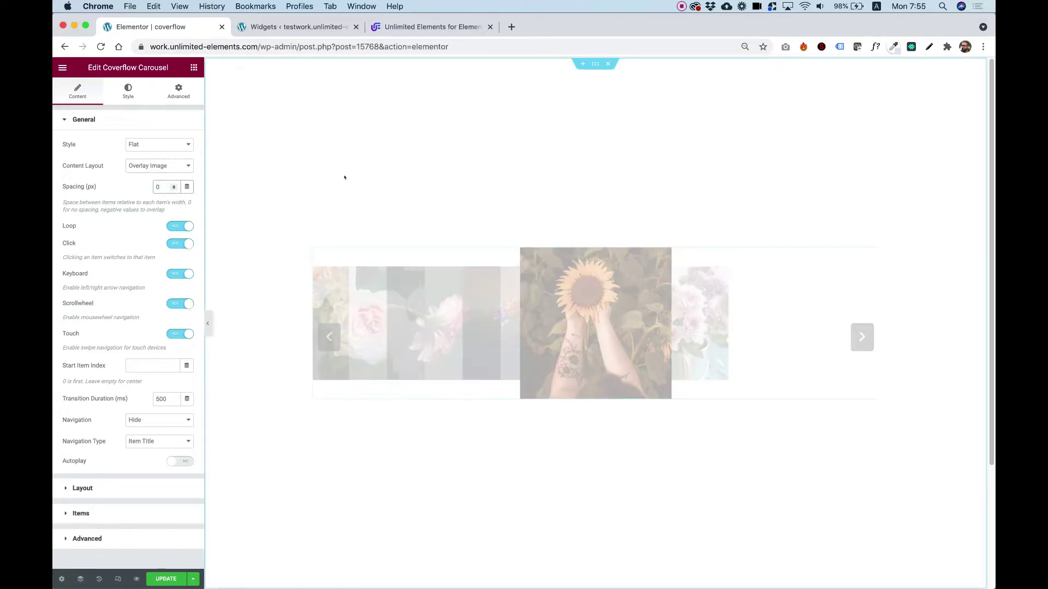
{"action": "scroll", "coordinate": [728, 288], "scroll_direction": "down", "scroll_amount": 3}
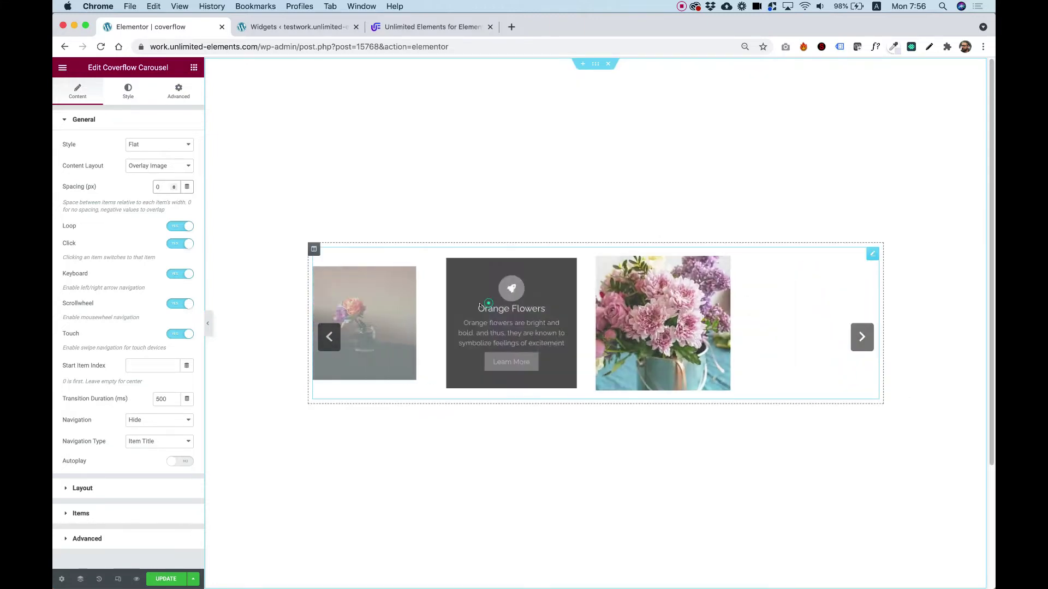
Step: Set the item spacing to -0.1 and scroll through the slides to preview the tighter layout
{"action": "left_click", "coordinate": [154, 187]}
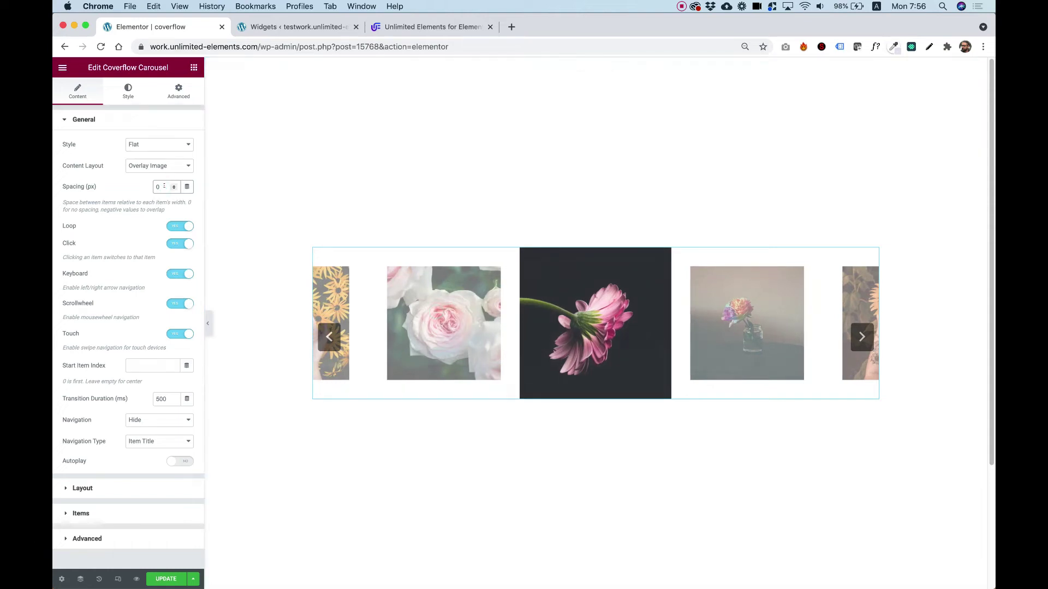
{"action": "key", "text": "BackSpace"}
{"action": "type", "text": "-0.3"}
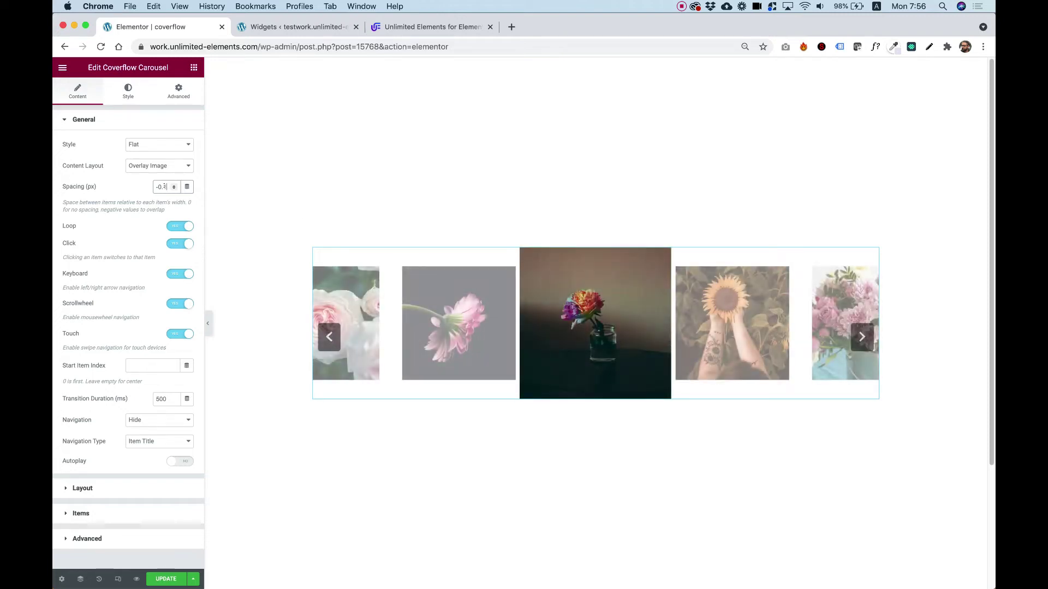
{"action": "key", "text": "BackSpace"}
{"action": "type", "text": "1"}
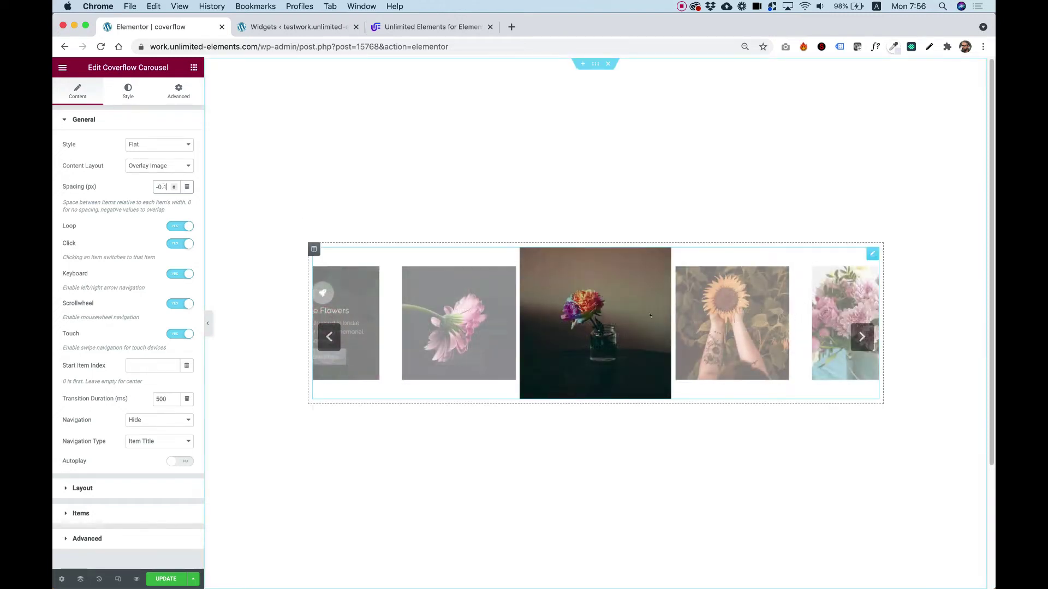
{"action": "scroll", "coordinate": [613, 316], "scroll_direction": "down", "scroll_amount": 3}
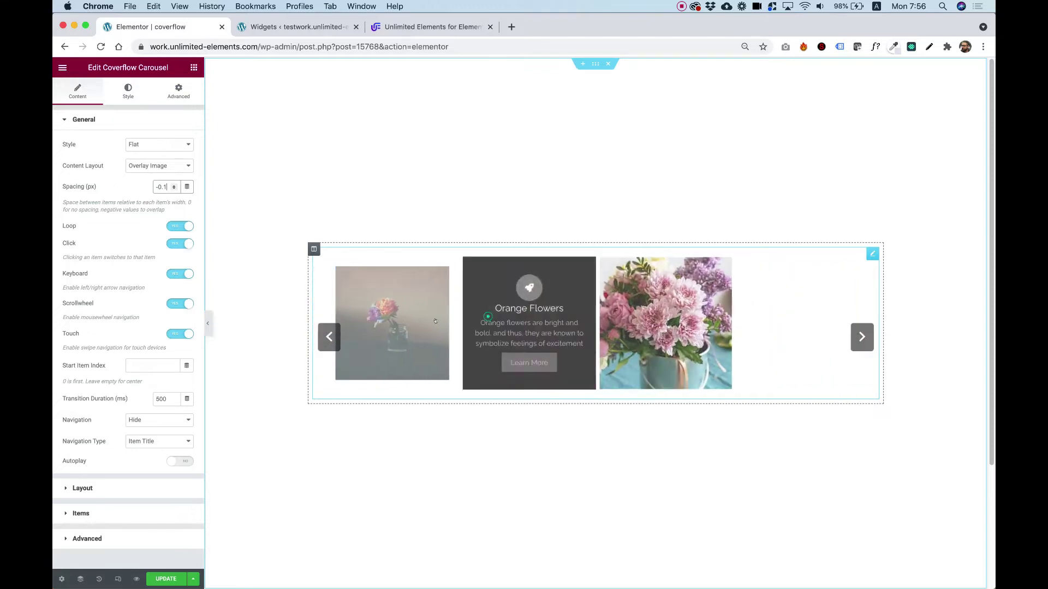
Step: Set the widget's style back to Coverflow and advance the slides to preview it
{"action": "left_click", "coordinate": [158, 144]}
{"action": "left_click", "coordinate": [143, 117]}
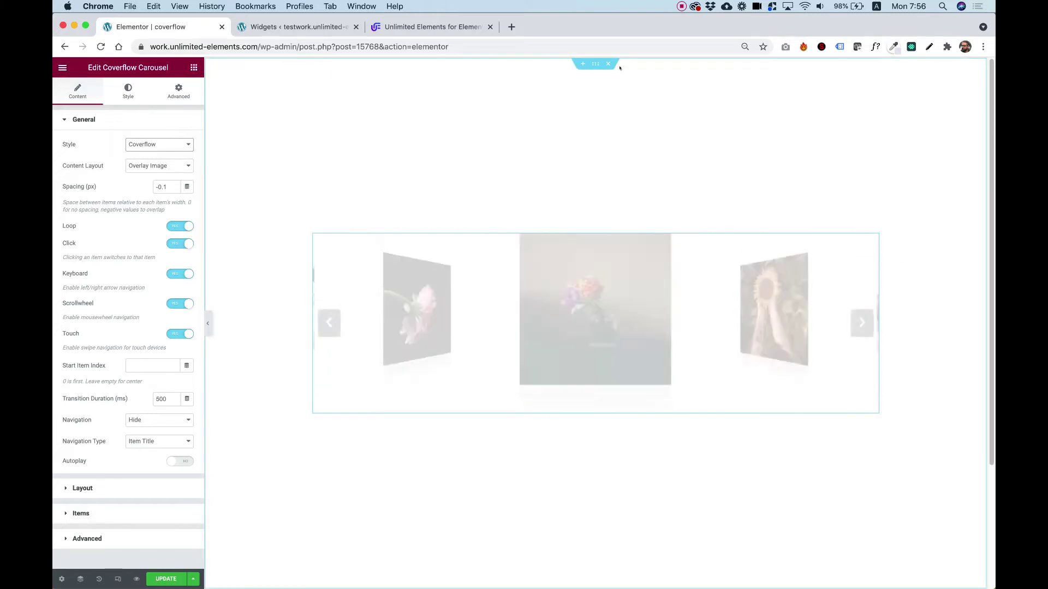
{"action": "left_click", "coordinate": [862, 322]}
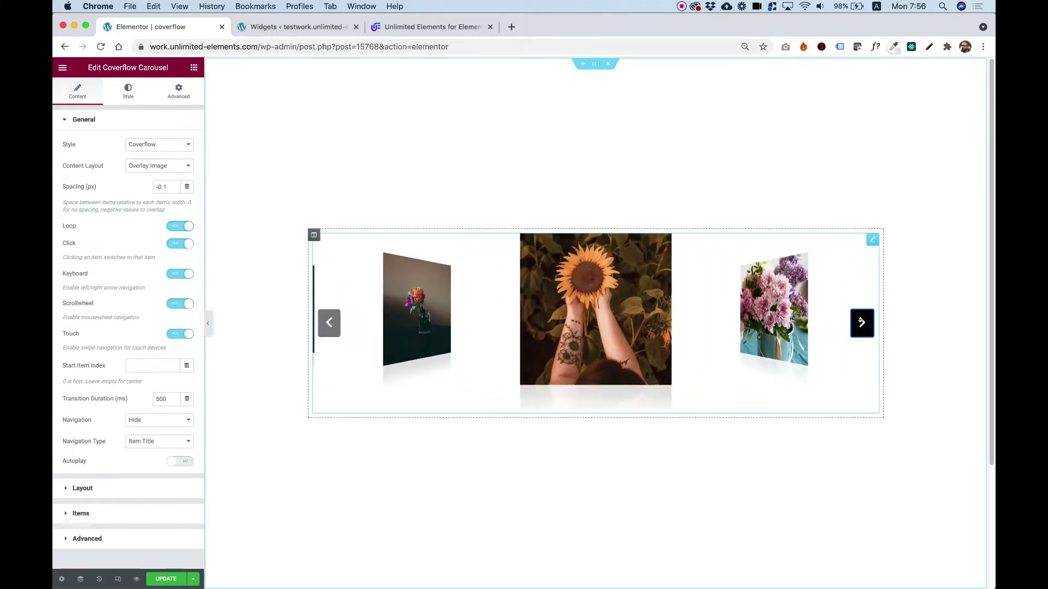
{"action": "left_click", "coordinate": [863, 322]}
Step: Set the Coverflow item spacing to -0.3 and step forward through the slides to check the overlap
{"action": "left_click", "coordinate": [173, 189]}
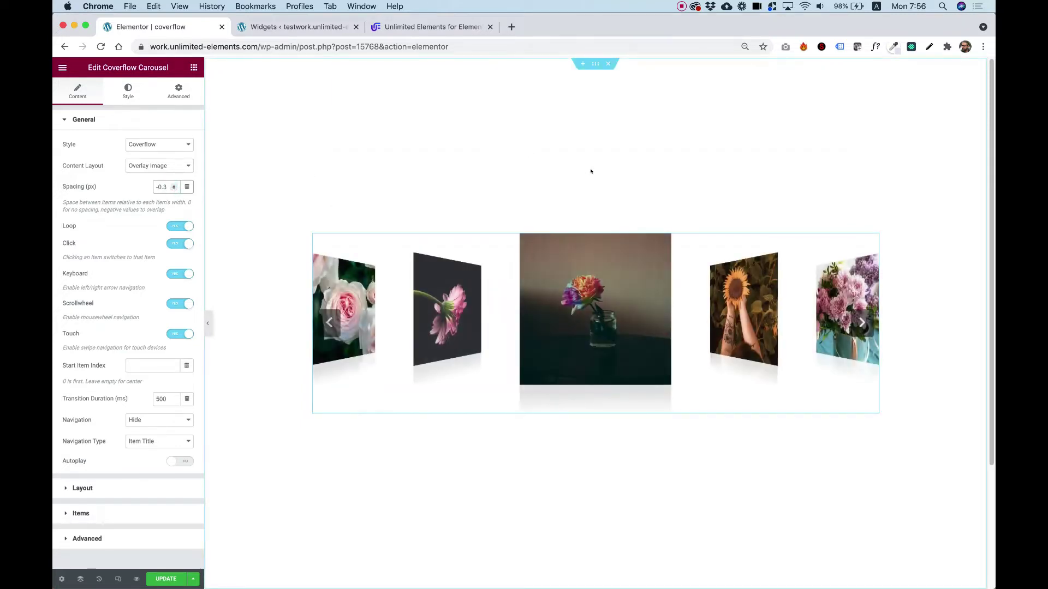
{"action": "left_click", "coordinate": [861, 322]}
{"action": "left_click", "coordinate": [861, 323]}
{"action": "left_click", "coordinate": [861, 322]}
{"action": "left_click", "coordinate": [862, 322]}
{"action": "left_click", "coordinate": [861, 323]}
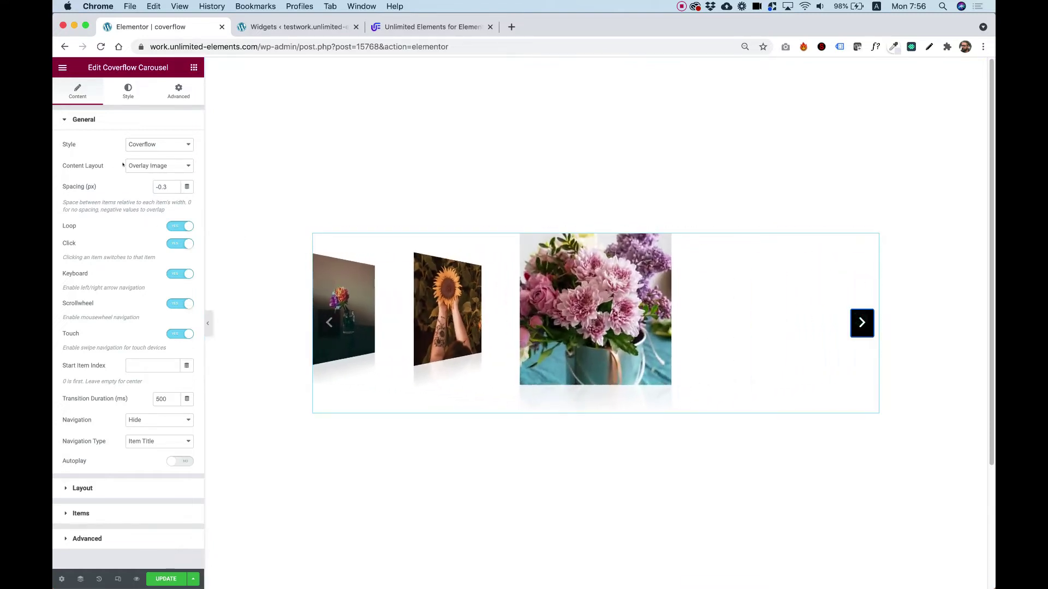
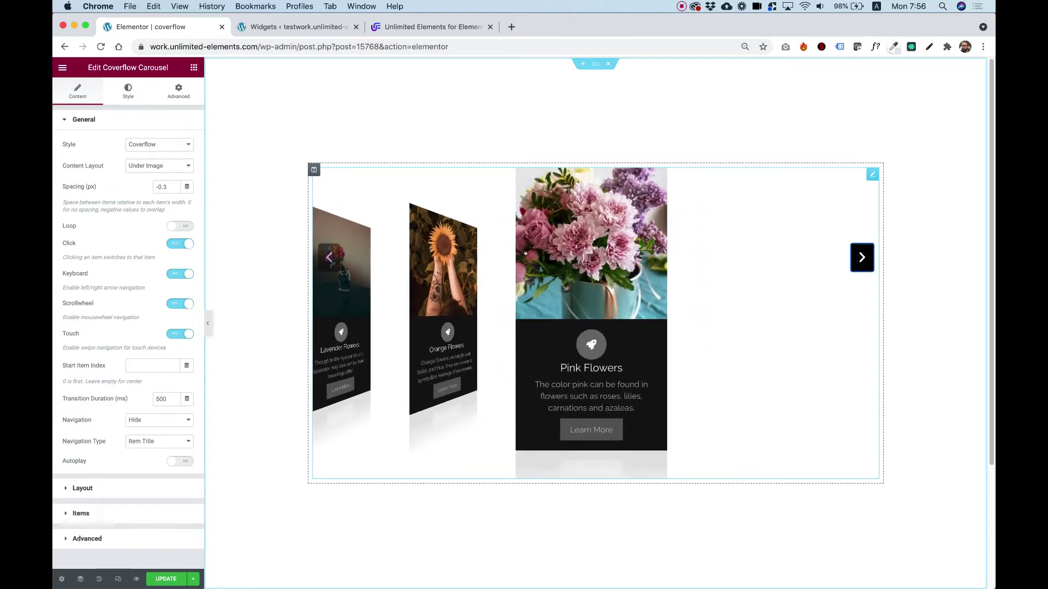
Step: Turn the Loop option on and test the Click option by switching to several side slides directly
{"action": "left_click", "coordinate": [179, 225]}
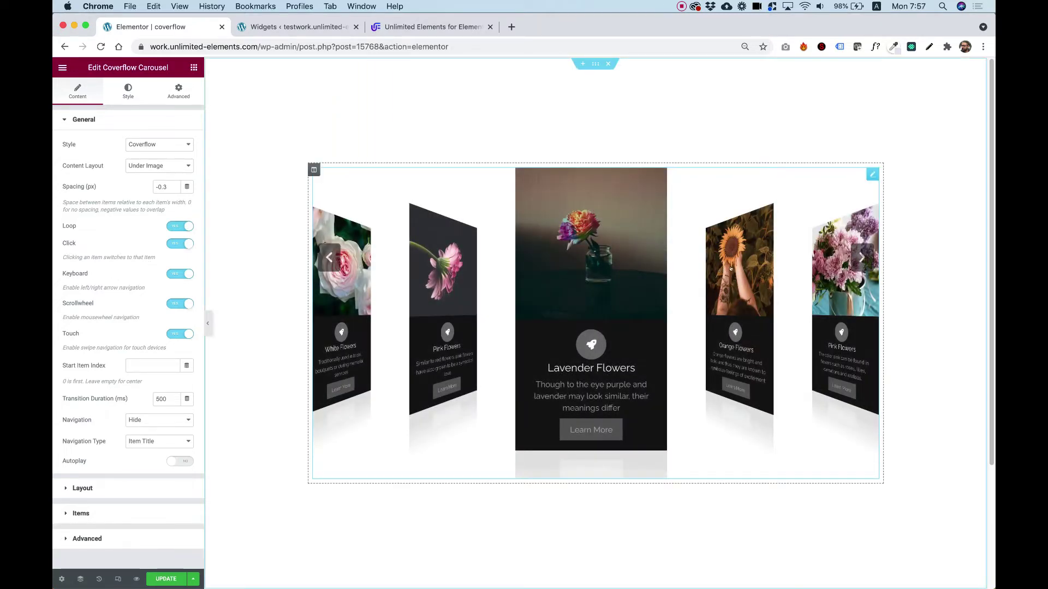
{"action": "left_click", "coordinate": [839, 286]}
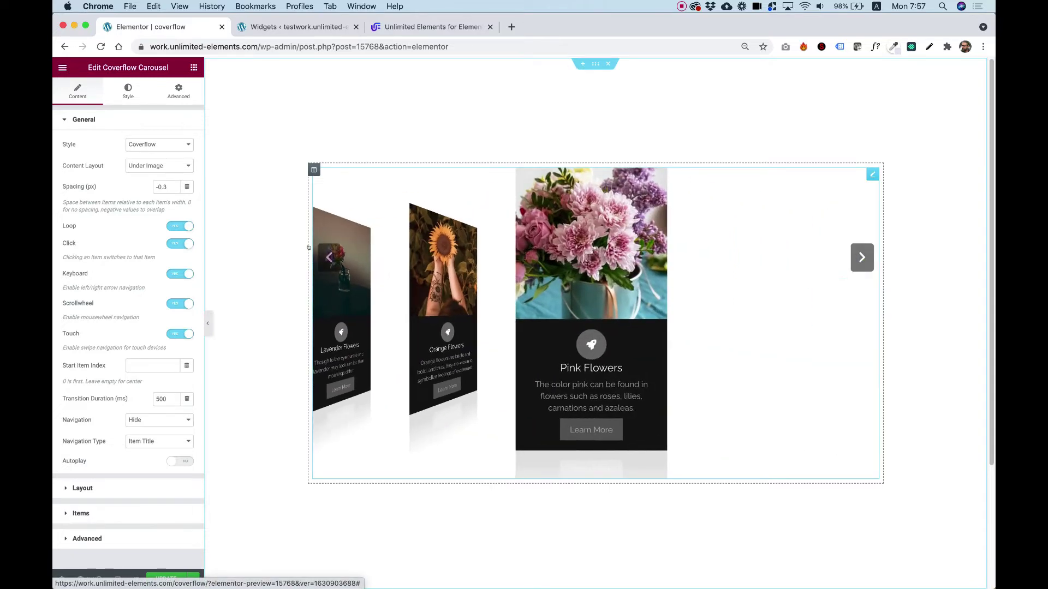
{"action": "left_click", "coordinate": [451, 237]}
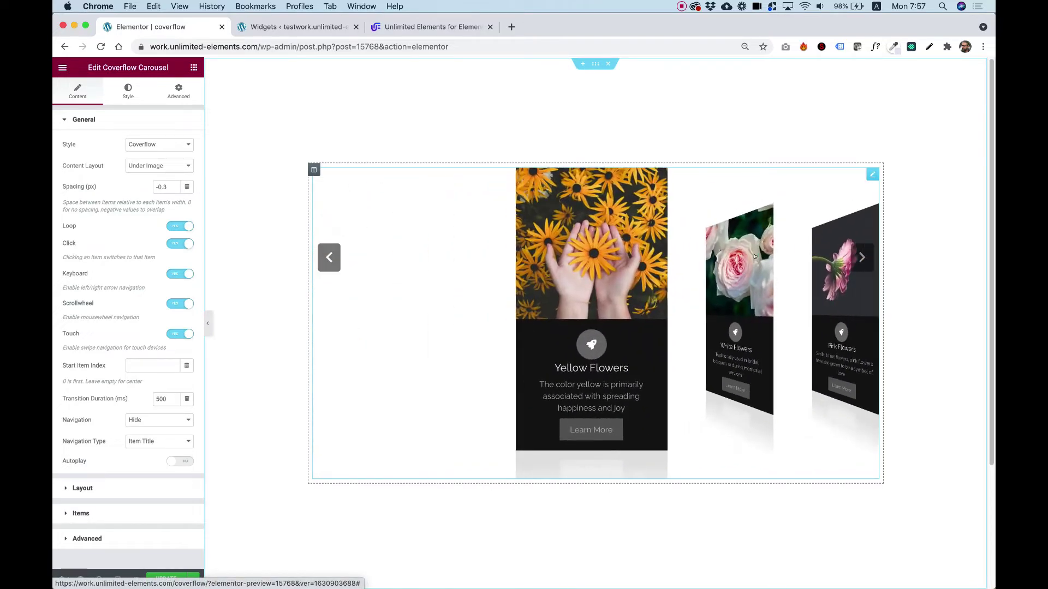
{"action": "left_click", "coordinate": [755, 256]}
{"action": "left_click", "coordinate": [755, 256]}
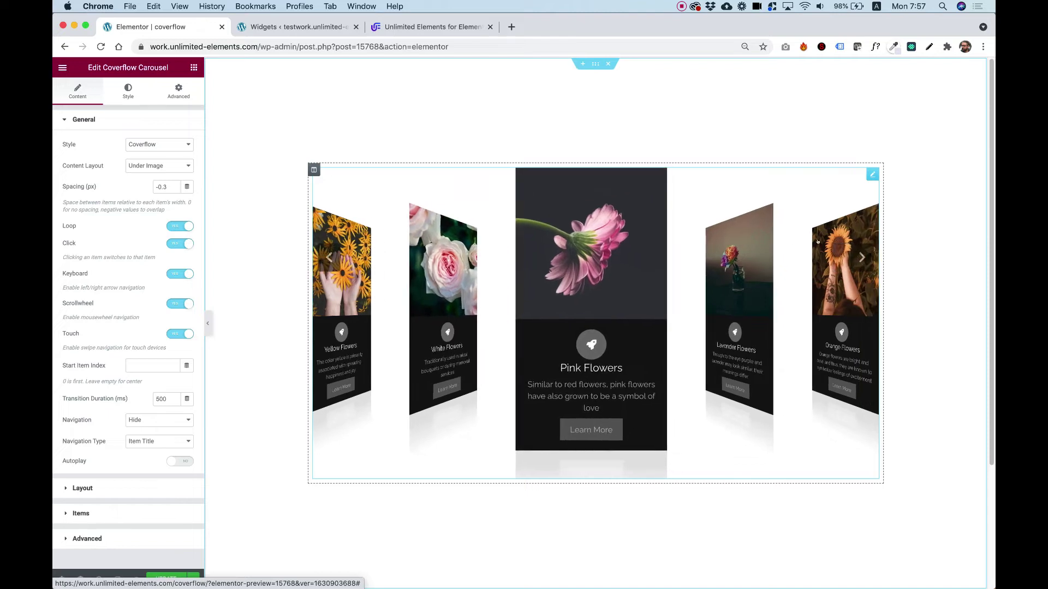
{"action": "left_click", "coordinate": [817, 242]}
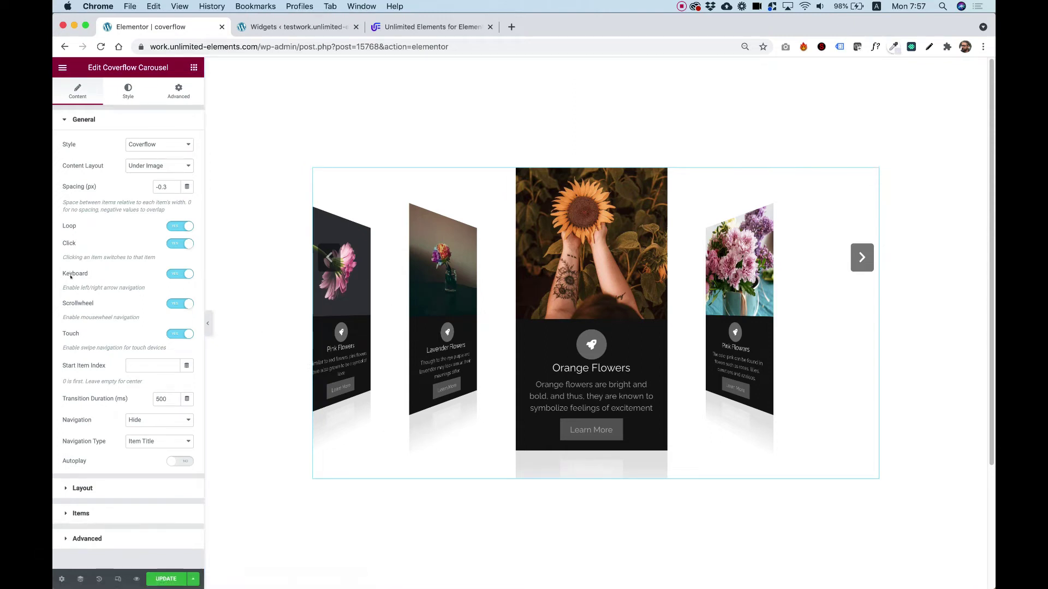
Step: Move through the carousel by selecting side slides and using the scroll wheel to test its navigation options
{"action": "left_click", "coordinate": [333, 267]}
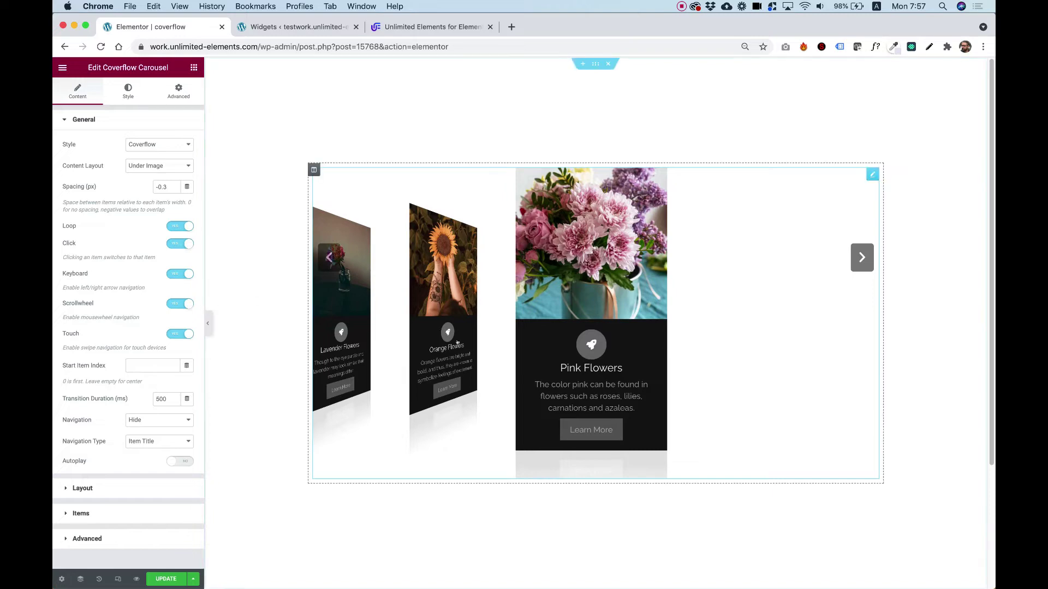
{"action": "left_click", "coordinate": [469, 340]}
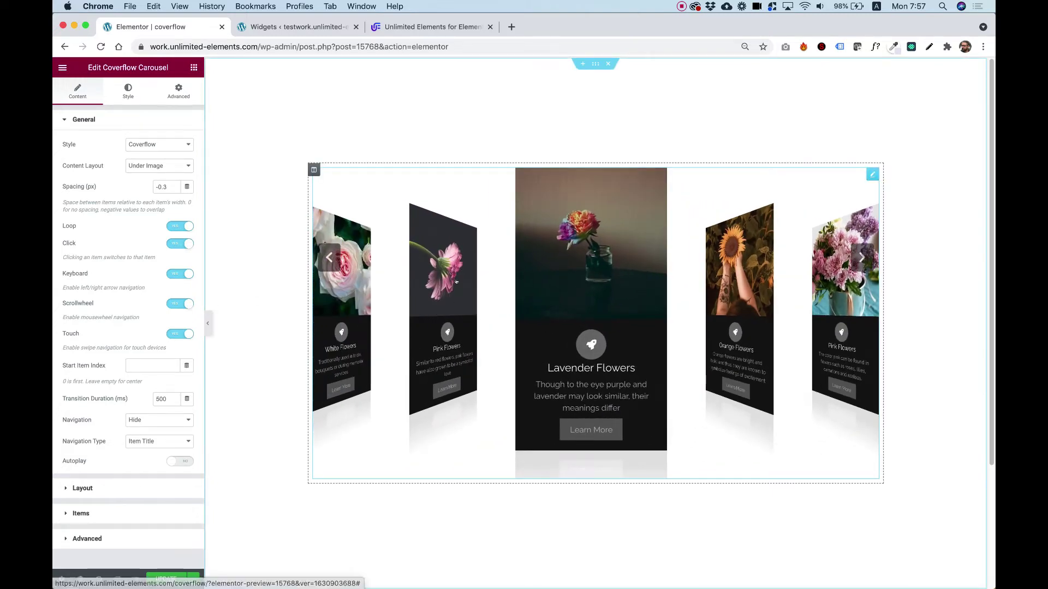
{"action": "scroll", "coordinate": [453, 278], "scroll_direction": "down", "scroll_amount": 3}
{"action": "scroll", "coordinate": [459, 285], "scroll_direction": "down", "scroll_amount": 4}
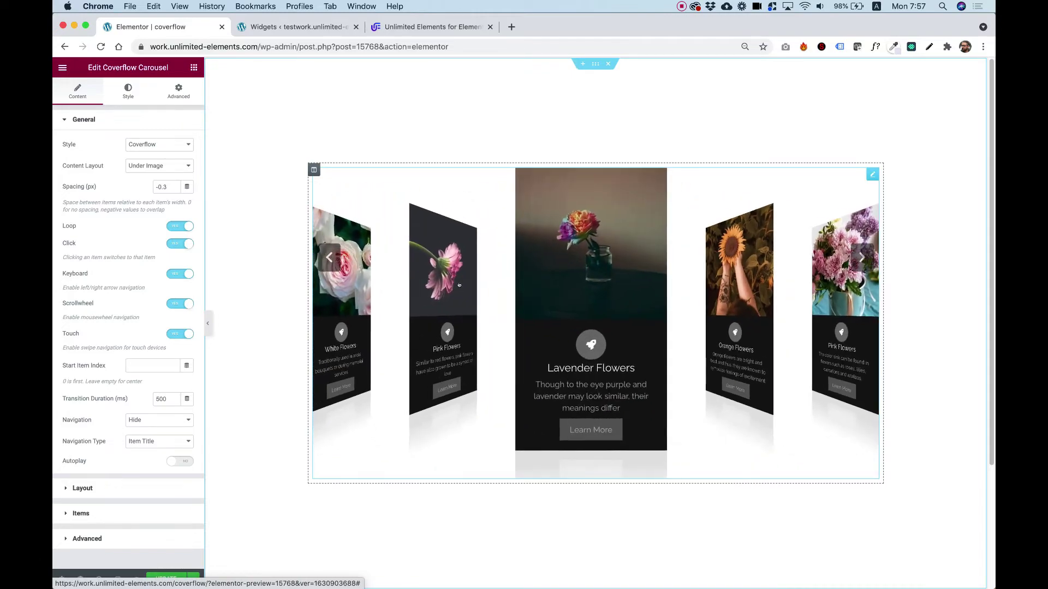
{"action": "scroll", "coordinate": [459, 285], "scroll_direction": "down", "scroll_amount": 4}
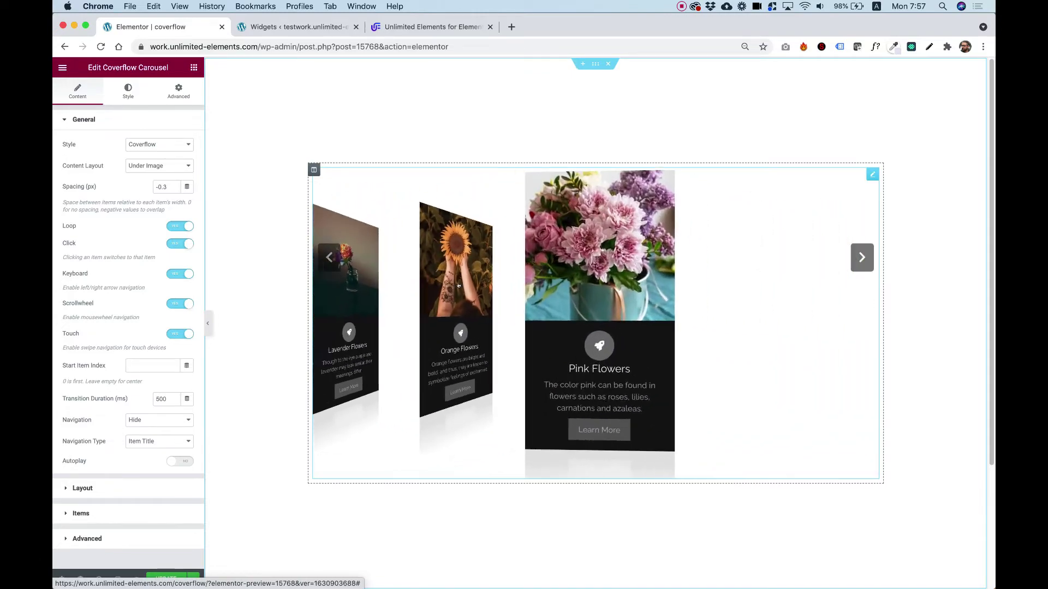
{"action": "scroll", "coordinate": [458, 285], "scroll_direction": "down", "scroll_amount": 1}
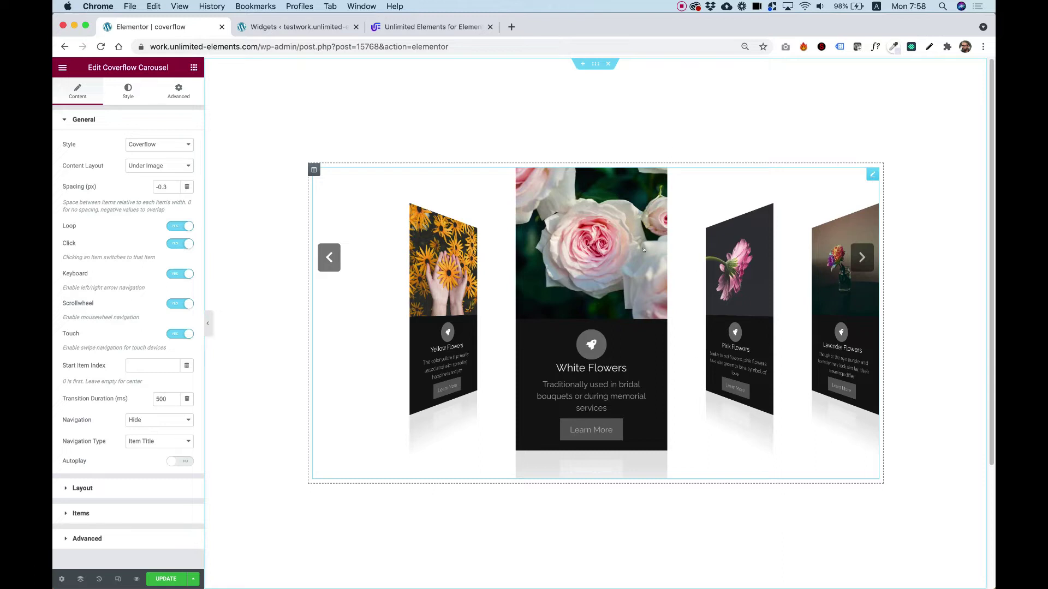
Step: Try a Start Item Index of 0, set it to 3 instead, and advance one slide to check the transition
{"action": "left_click", "coordinate": [143, 362]}
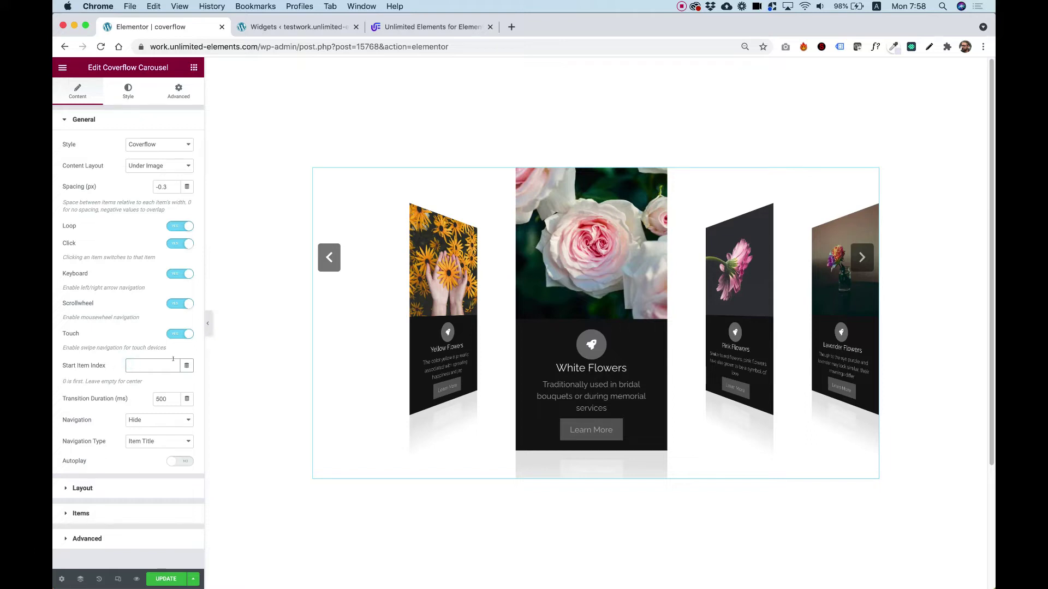
{"action": "type", "text": "0"}
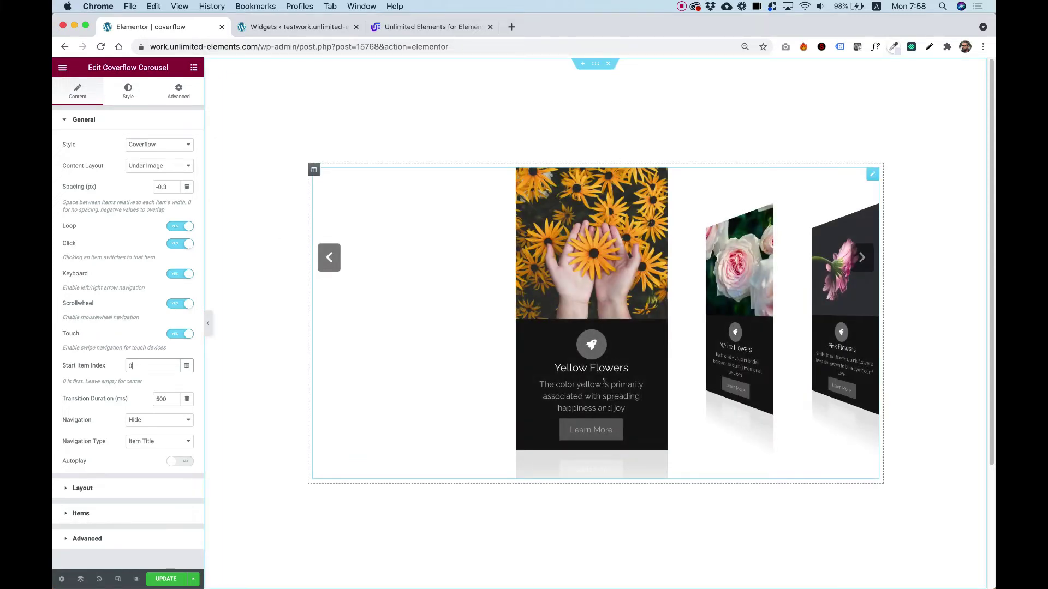
{"action": "double_click", "coordinate": [138, 360]}
{"action": "type", "text": "3"}
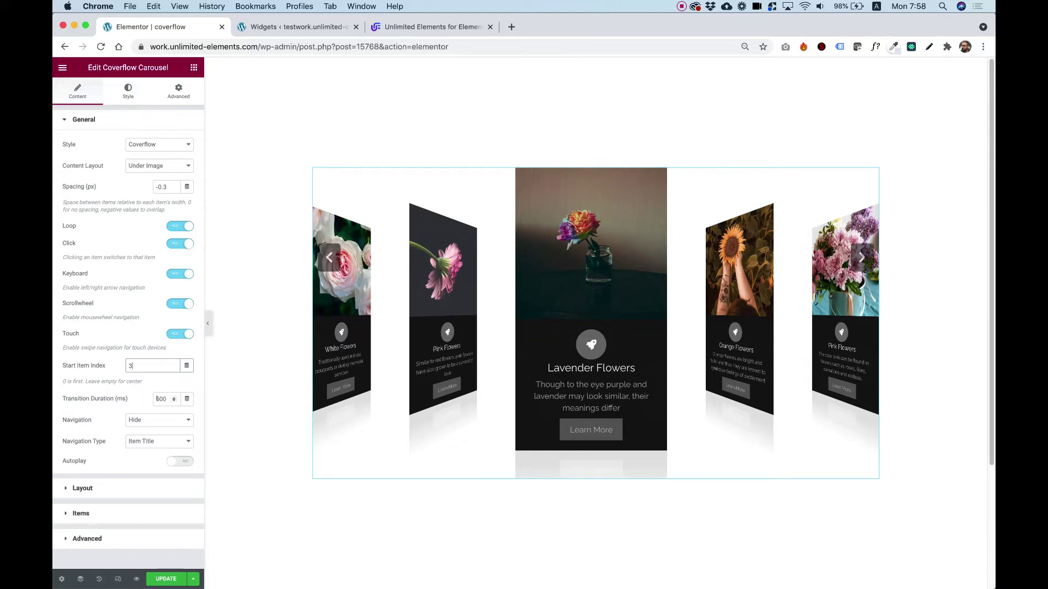
{"action": "left_click", "coordinate": [860, 258]}
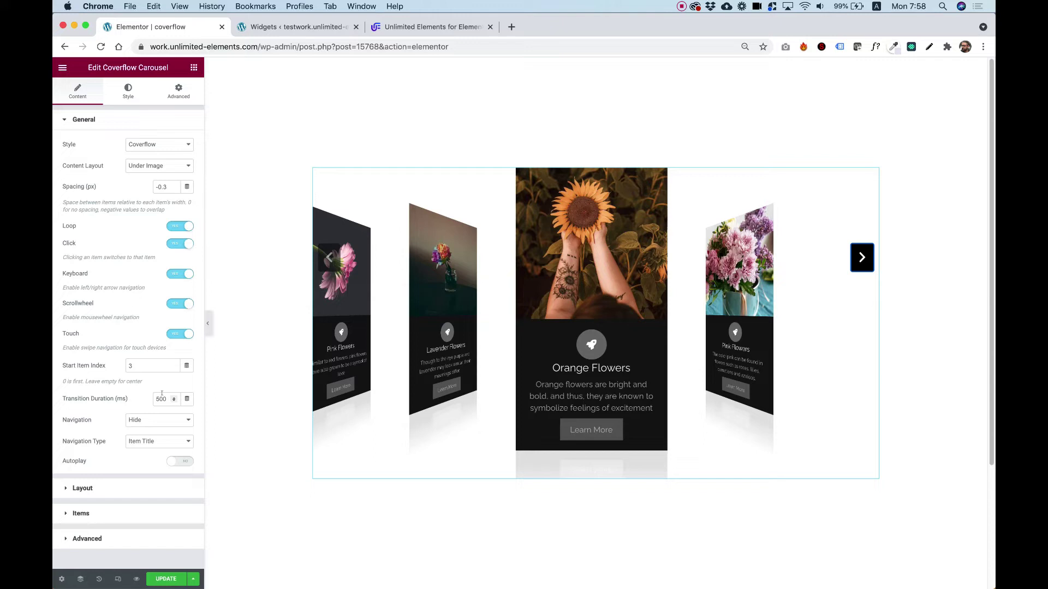
Step: Set the carousel's Navigation option to Before so the item titles are placed above the slides
{"action": "left_click", "coordinate": [149, 422]}
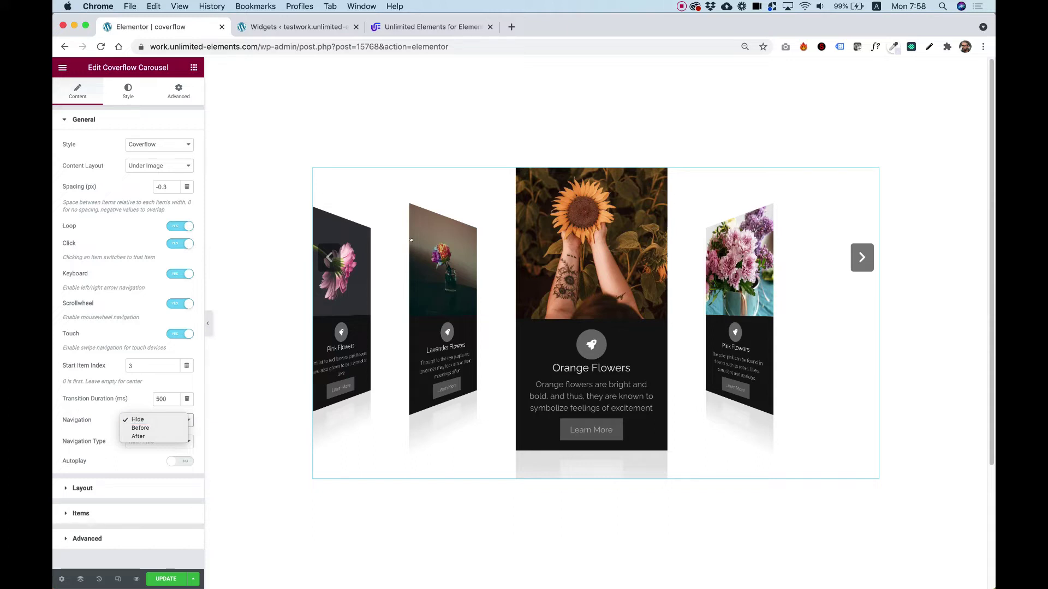
{"action": "left_click", "coordinate": [147, 428]}
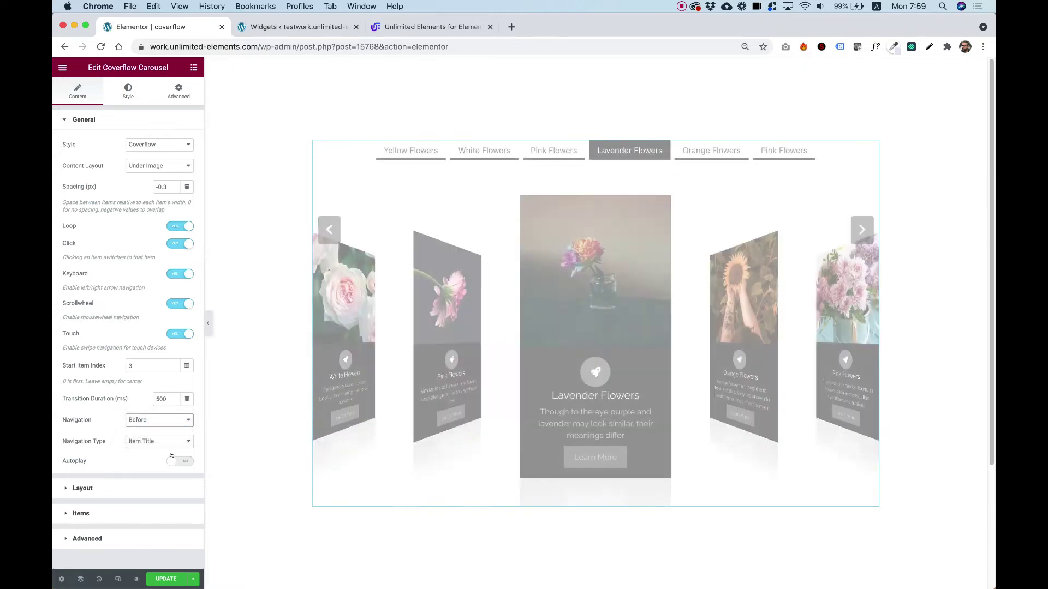
Step: Test the title navigation above the carousel by jumping between the flower items in both directions, ending on Orange Flowers
{"action": "left_click", "coordinate": [410, 150]}
{"action": "left_click", "coordinate": [484, 150]}
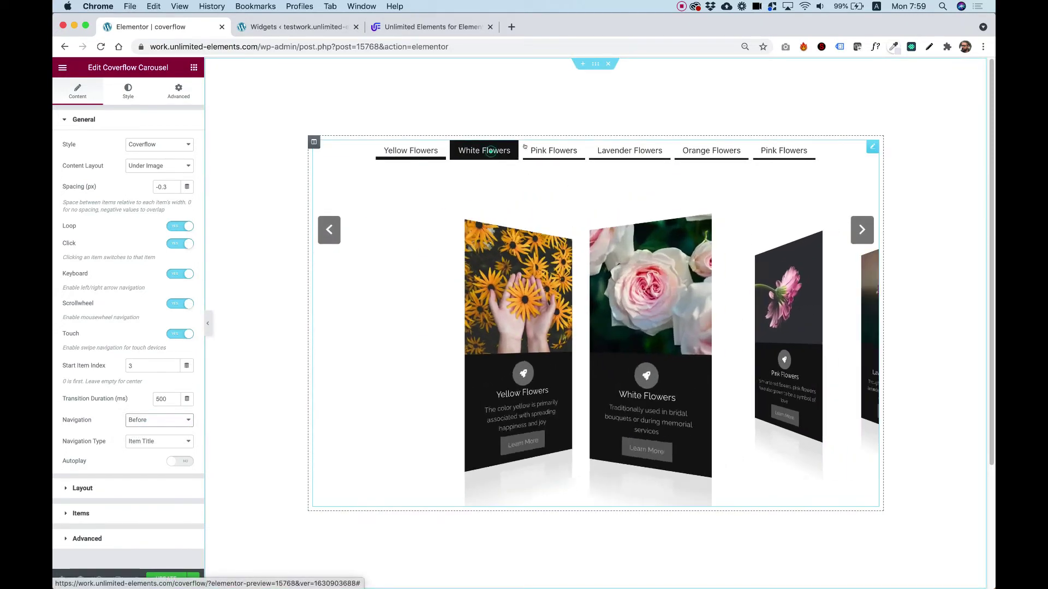
{"action": "left_click", "coordinate": [541, 150]}
{"action": "left_click", "coordinate": [619, 150]}
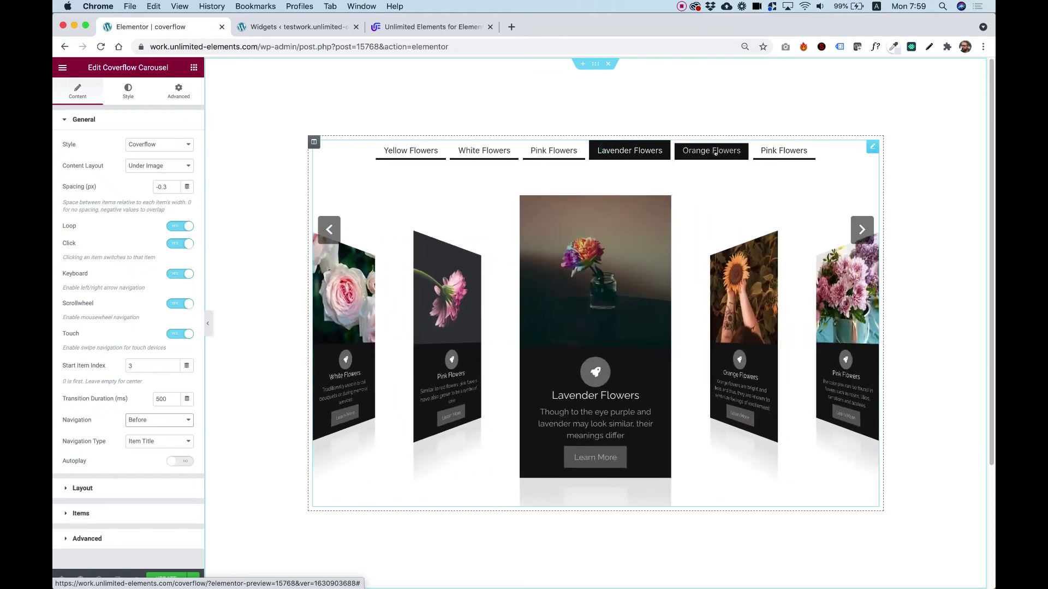
{"action": "left_click", "coordinate": [718, 152]}
{"action": "left_click", "coordinate": [630, 150]}
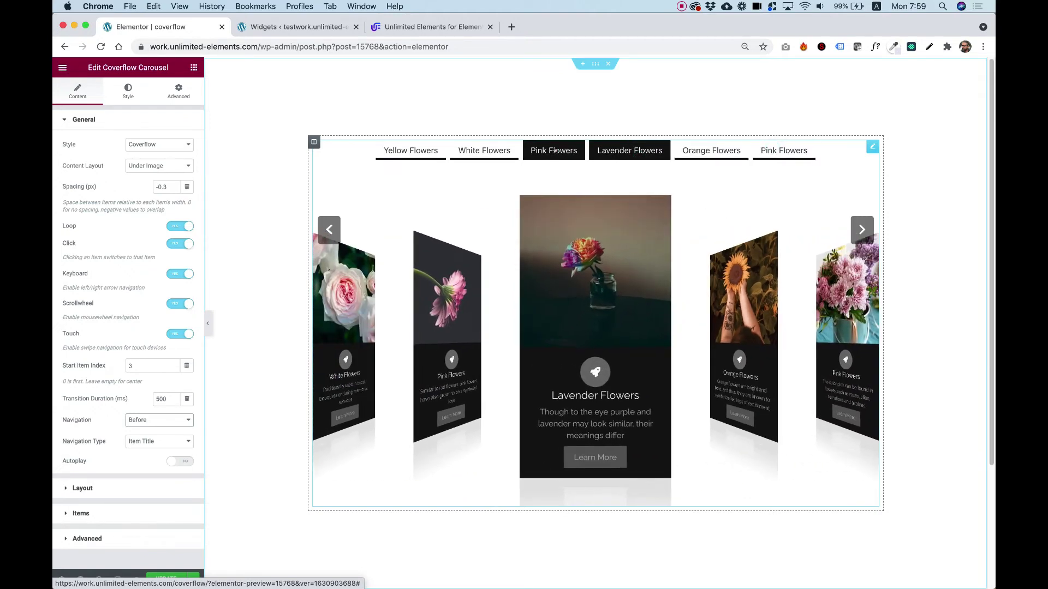
{"action": "left_click", "coordinate": [555, 151]}
{"action": "left_click", "coordinate": [478, 150]}
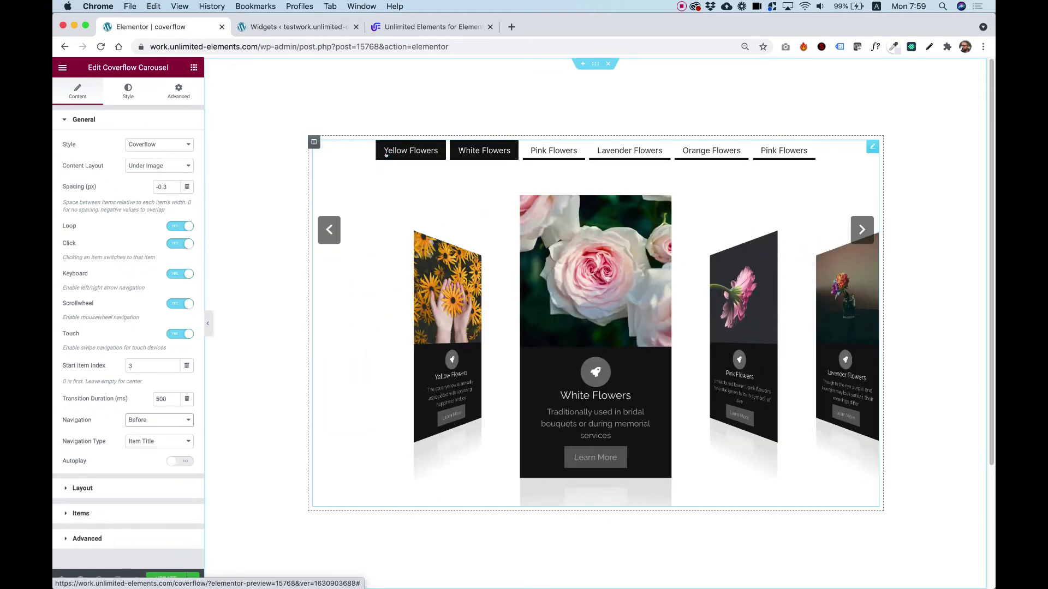
{"action": "left_click", "coordinate": [389, 152]}
{"action": "left_click", "coordinate": [699, 154]}
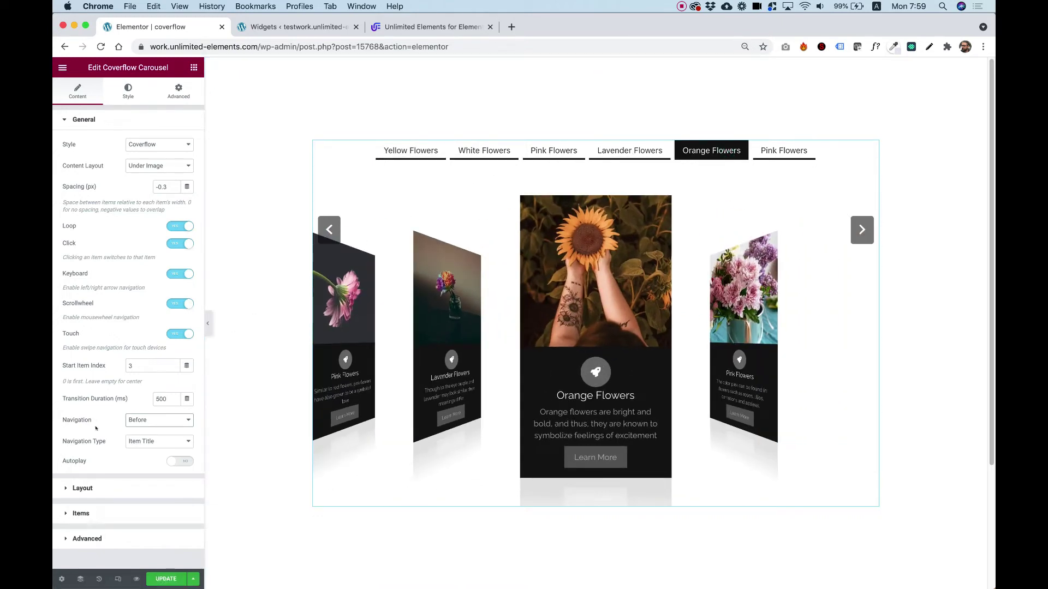
Step: Set the carousel's Navigation Type to Item Number and test the numbered navigation by jumping to items 3 and 5
{"action": "left_click", "coordinate": [145, 442]}
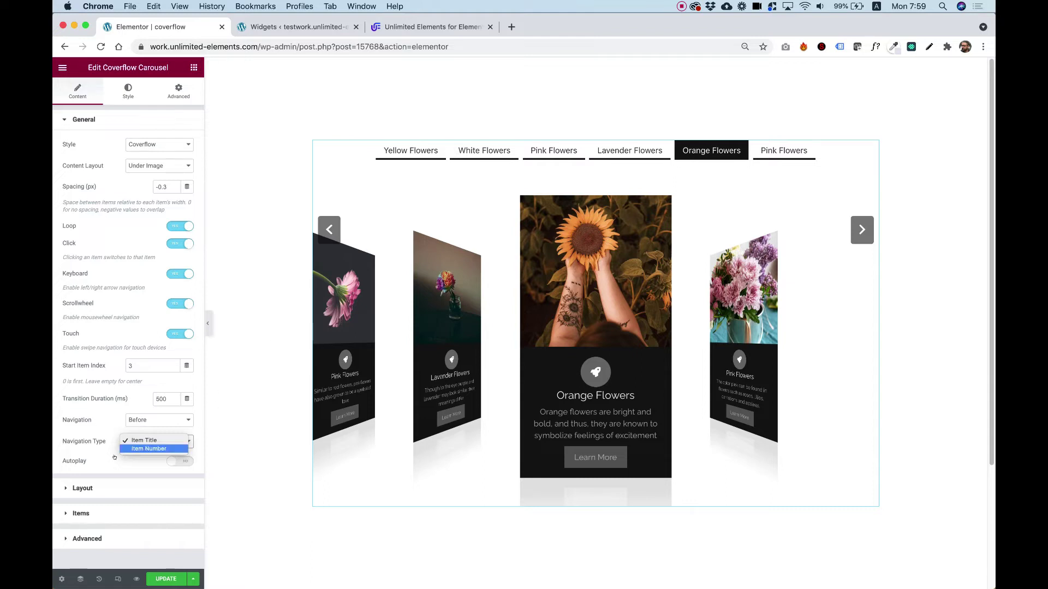
{"action": "left_click", "coordinate": [97, 427]}
{"action": "left_click", "coordinate": [154, 441]}
{"action": "left_click", "coordinate": [149, 448]}
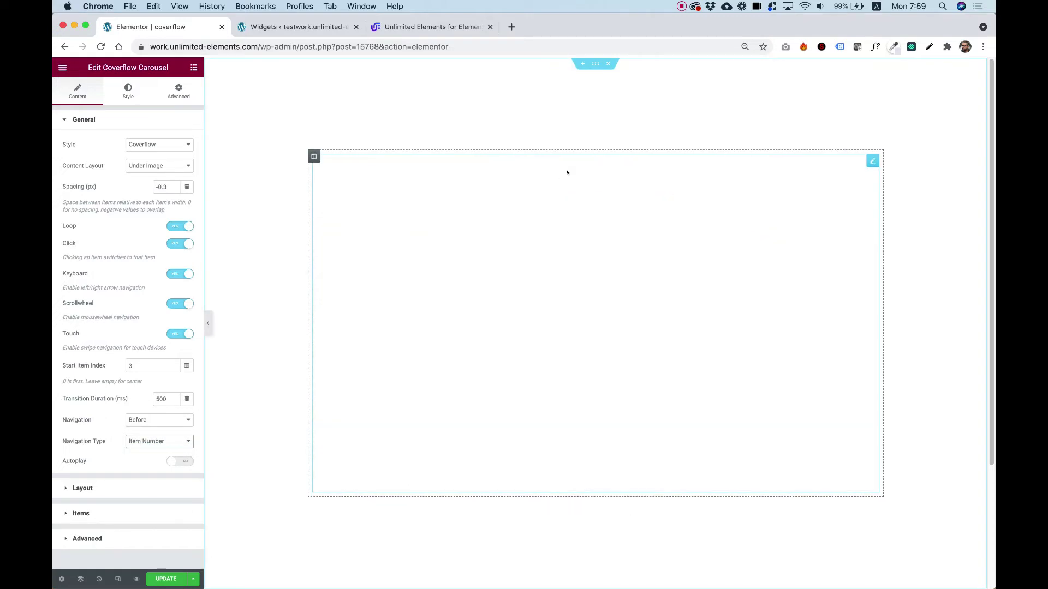
{"action": "scroll", "coordinate": [580, 149], "scroll_direction": "up", "scroll_amount": 3}
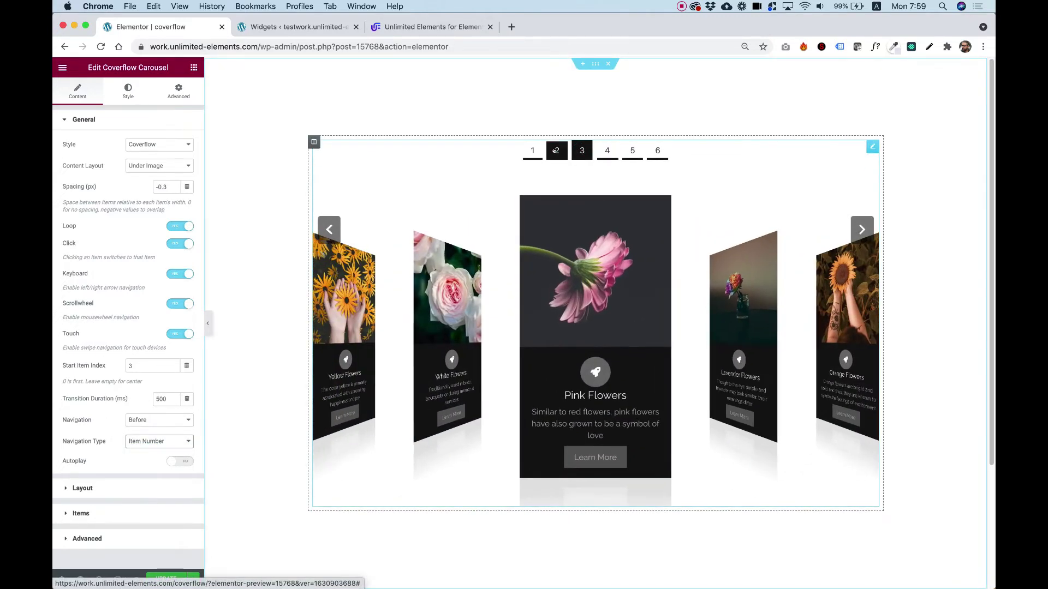
{"action": "left_click", "coordinate": [583, 149]}
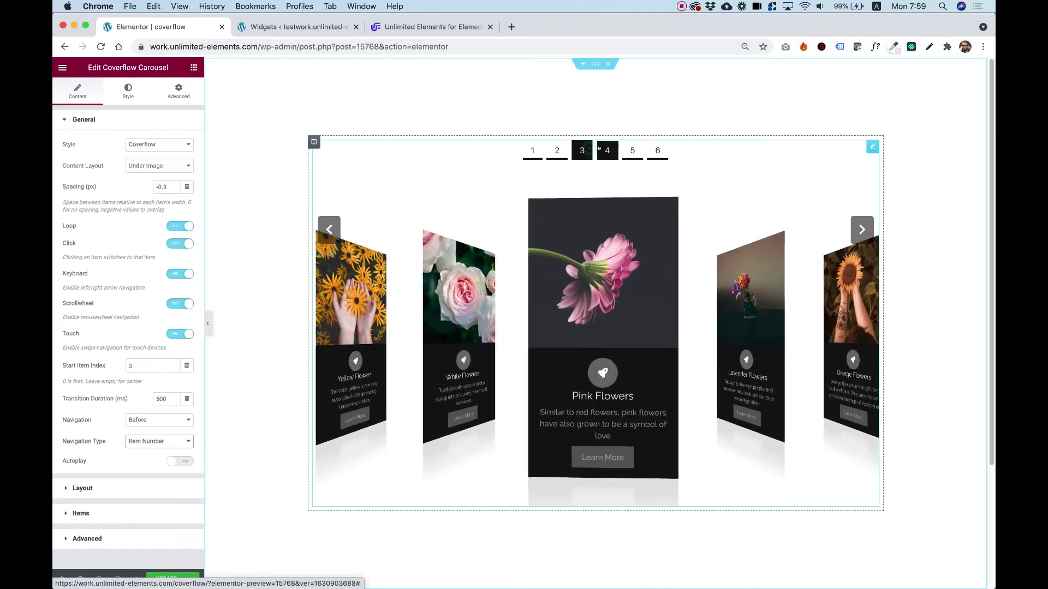
{"action": "left_click", "coordinate": [629, 151]}
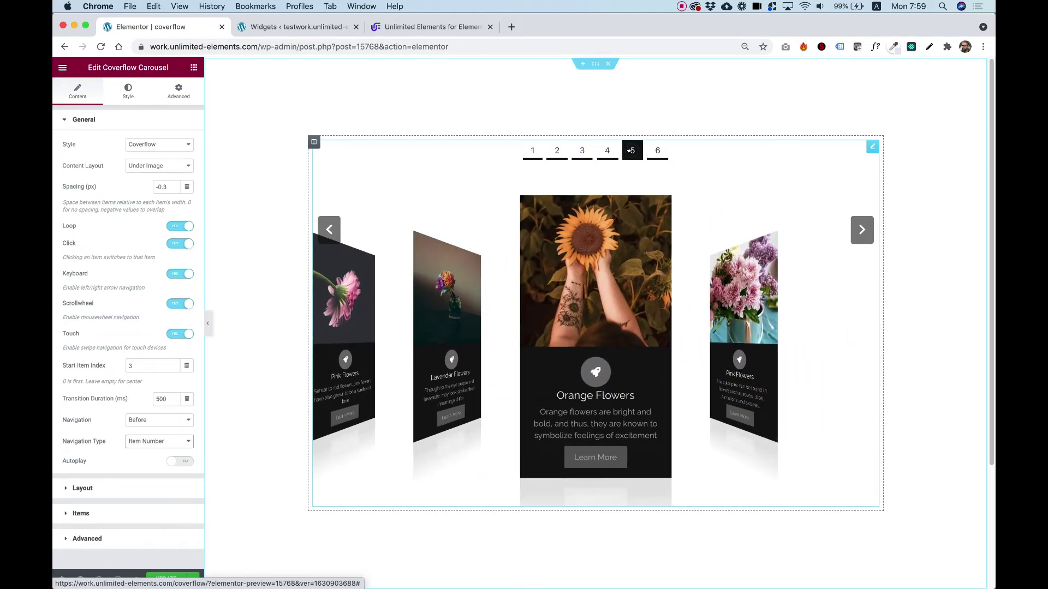
Step: Try Autoplay with a timeout of 1000 ms, watch the slides advance, and turn Autoplay off again
{"action": "left_click", "coordinate": [172, 460]}
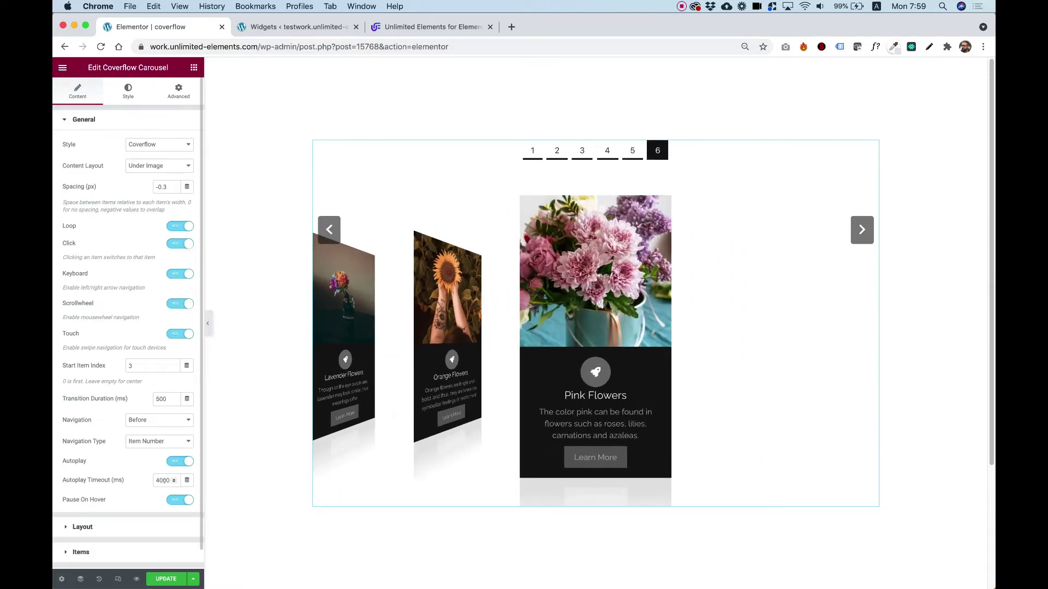
{"action": "left_click_drag", "start_coordinate": [160, 481], "coordinate": [144, 482]}
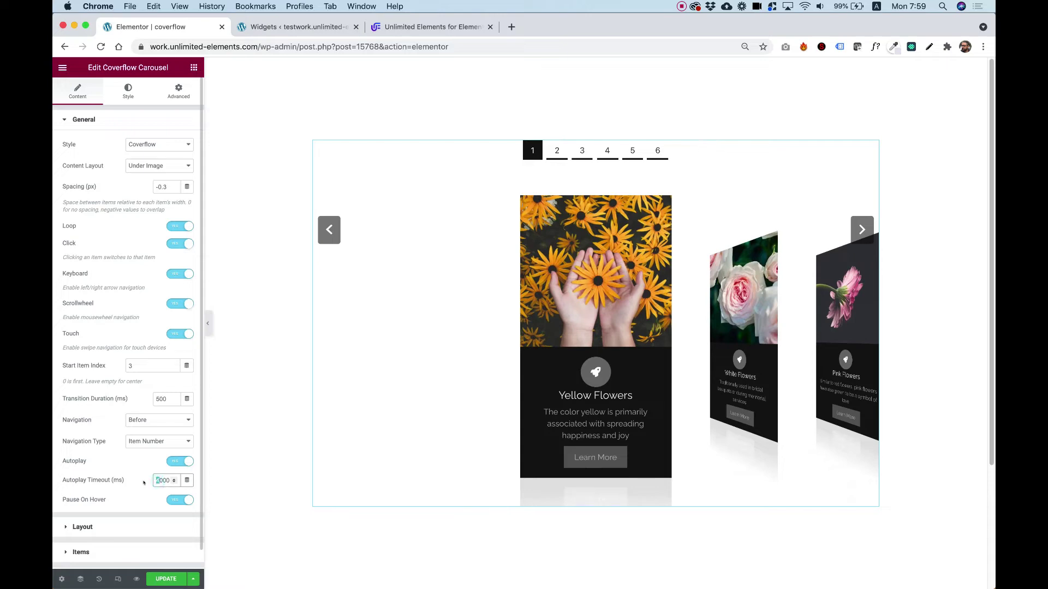
{"action": "type", "text": "1"}
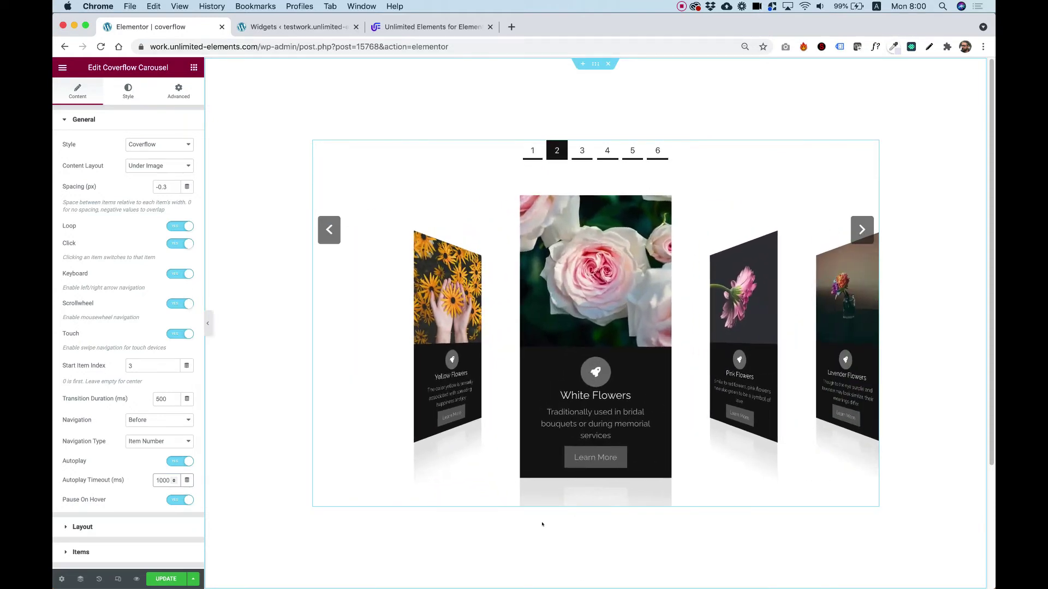
{"action": "left_click", "coordinate": [180, 462]}
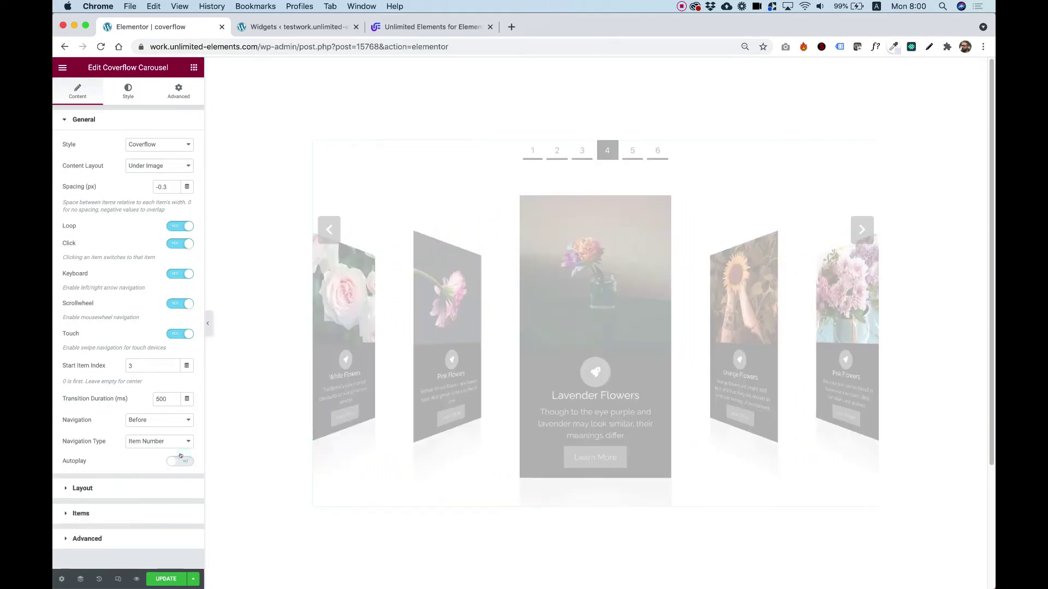
Step: Hide the carousel's navigation arrows in the Layout settings and show them again
{"action": "left_click", "coordinate": [89, 487]}
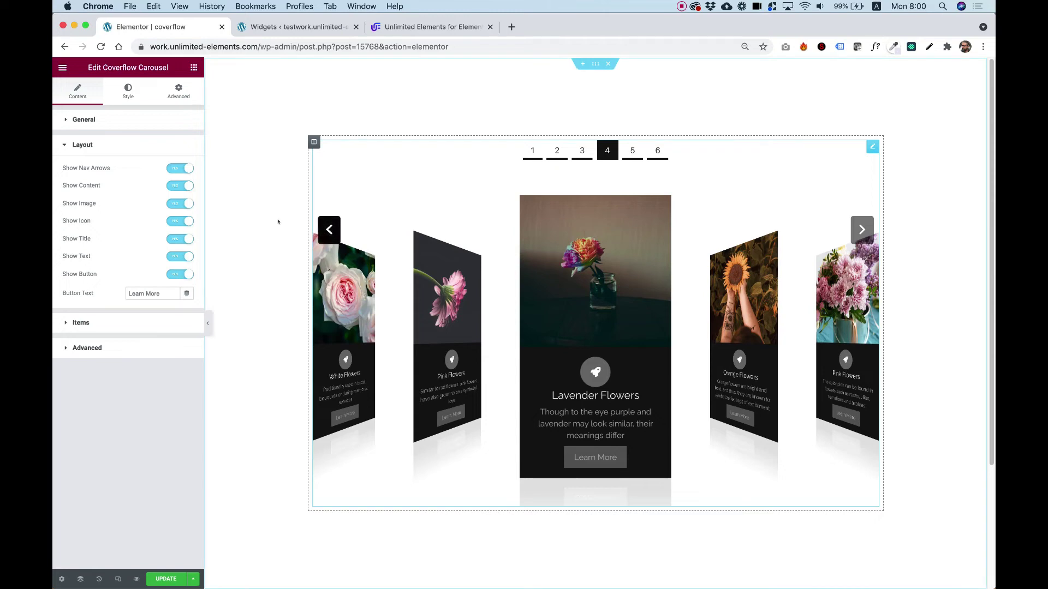
{"action": "left_click", "coordinate": [176, 168]}
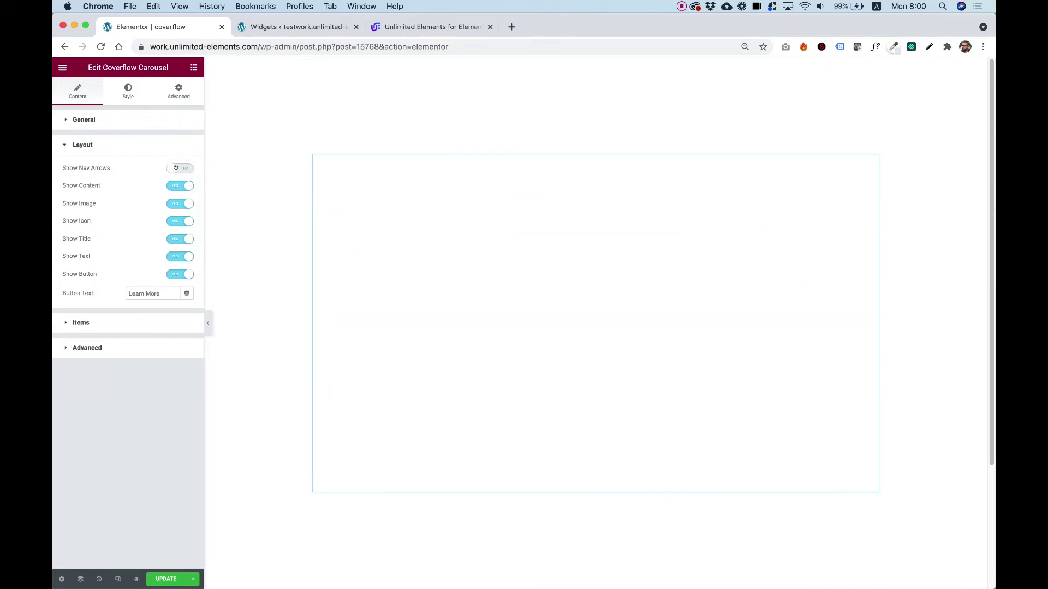
{"action": "left_click", "coordinate": [176, 168]}
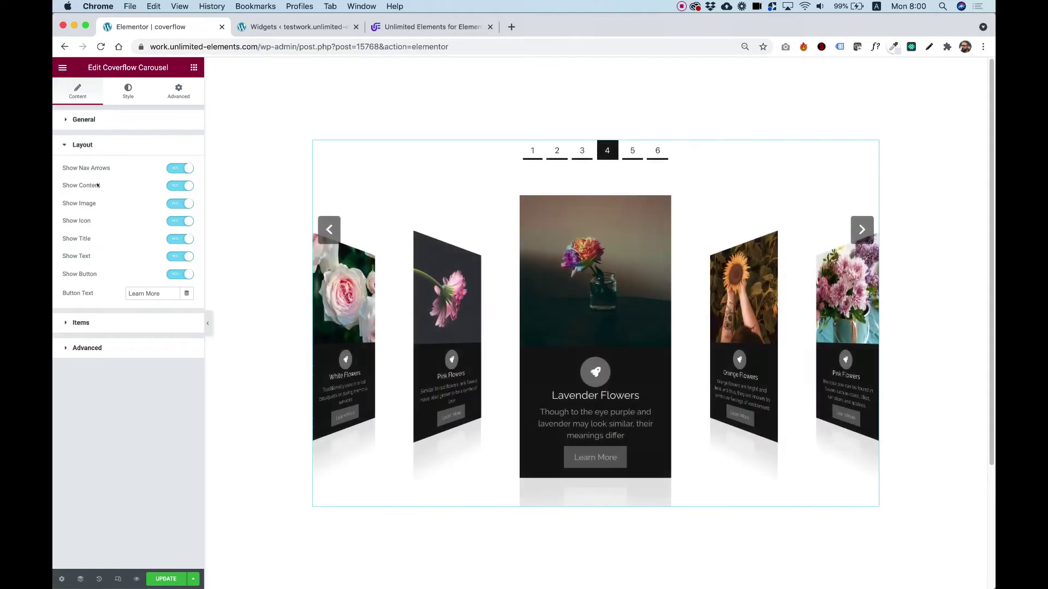
Step: Try the carousel without item content, advance through several image-only slides, and turn Show Content back on
{"action": "left_click", "coordinate": [177, 185]}
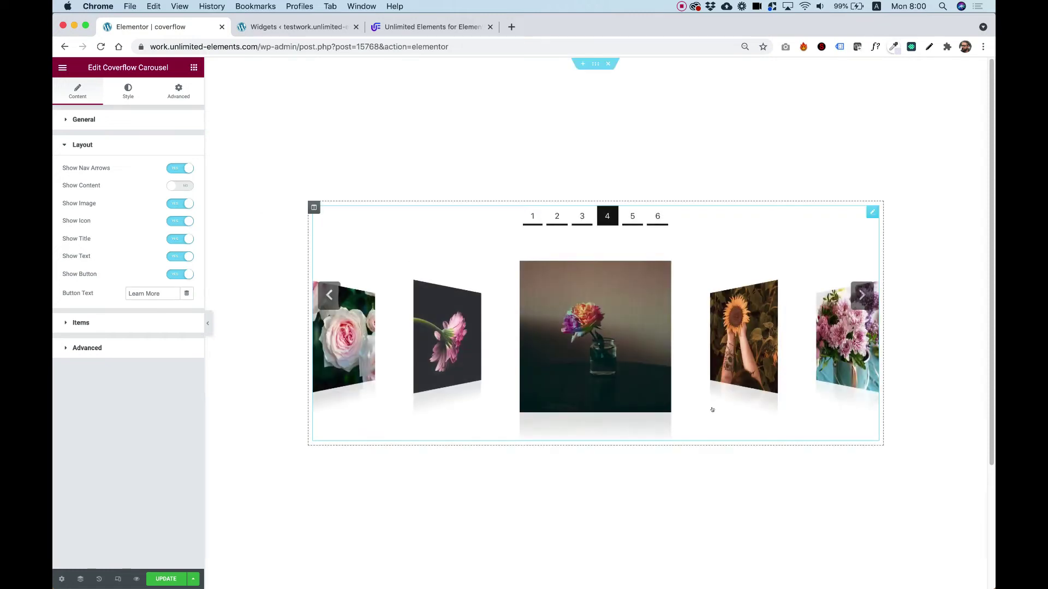
{"action": "left_click", "coordinate": [862, 297]}
{"action": "left_click", "coordinate": [862, 297]}
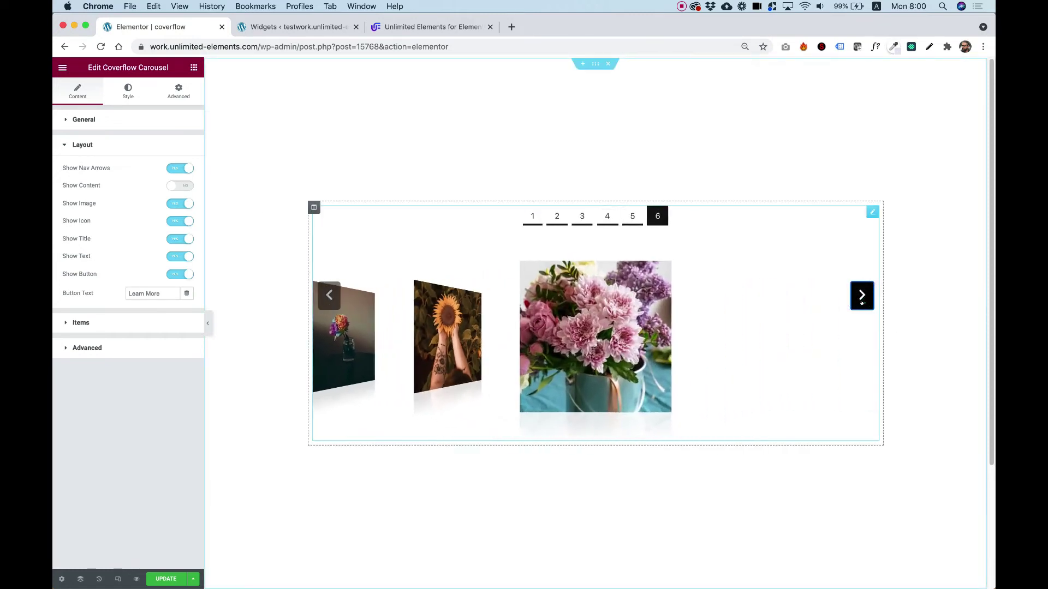
{"action": "left_click", "coordinate": [862, 297]}
{"action": "left_click", "coordinate": [861, 297]}
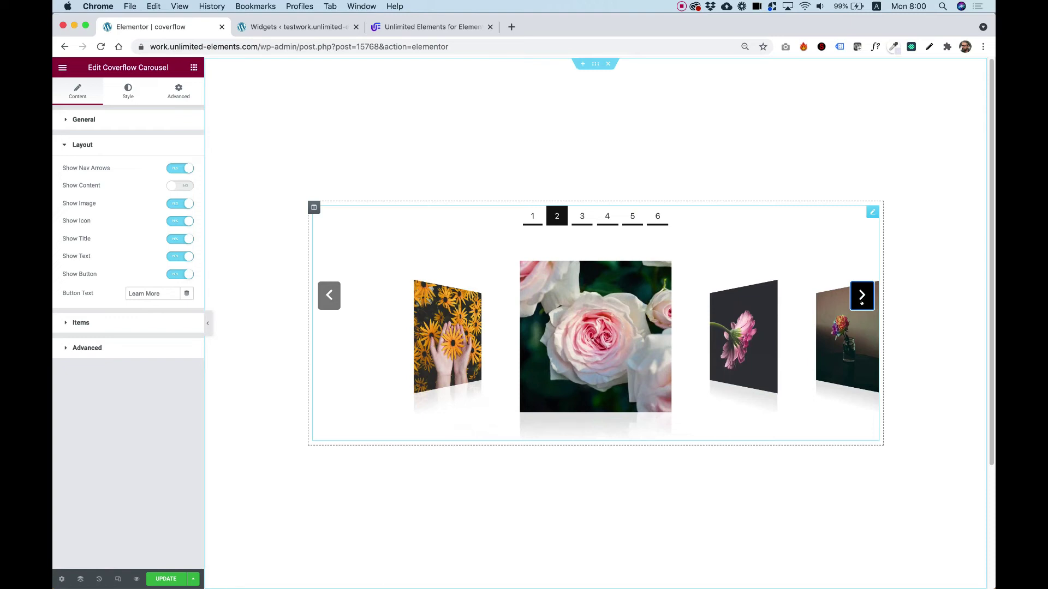
{"action": "left_click", "coordinate": [172, 186]}
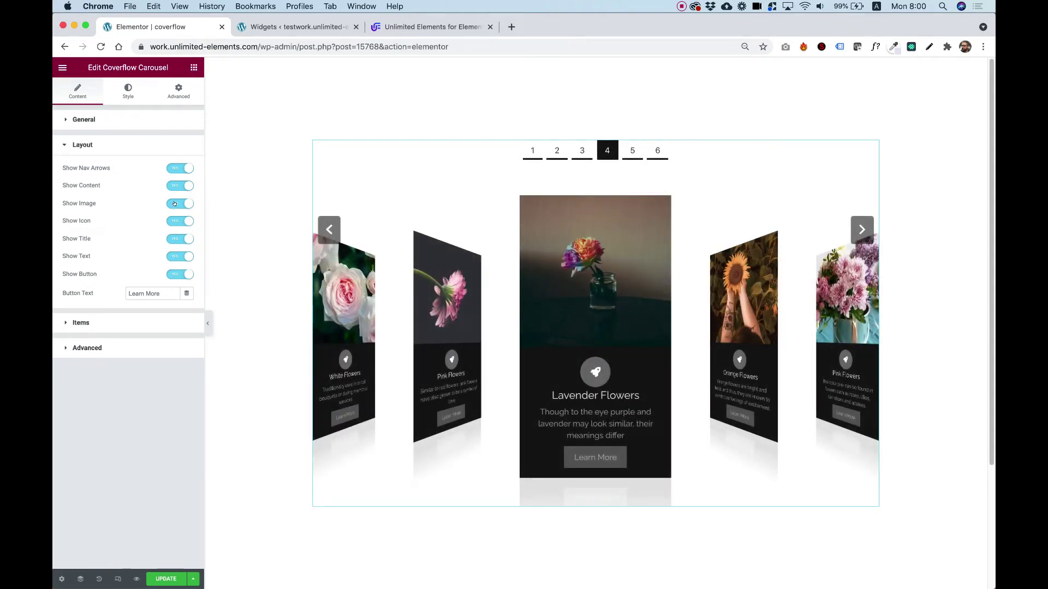
Step: Try the carousel without item images, advance through the content-only slides, and turn Show Image back on
{"action": "left_click", "coordinate": [174, 204]}
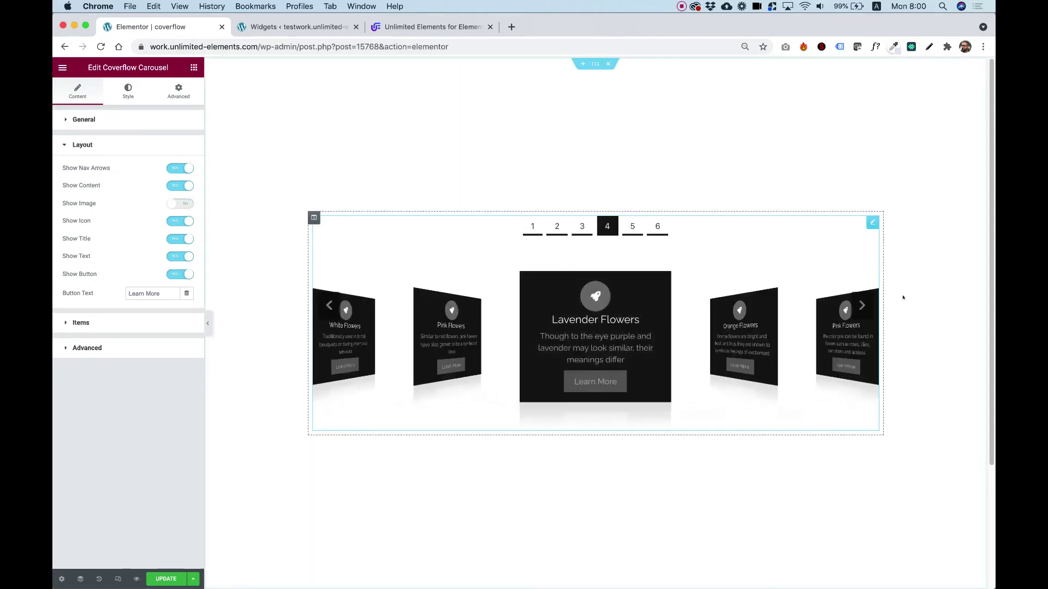
{"action": "left_click", "coordinate": [862, 306]}
{"action": "left_click", "coordinate": [861, 305]}
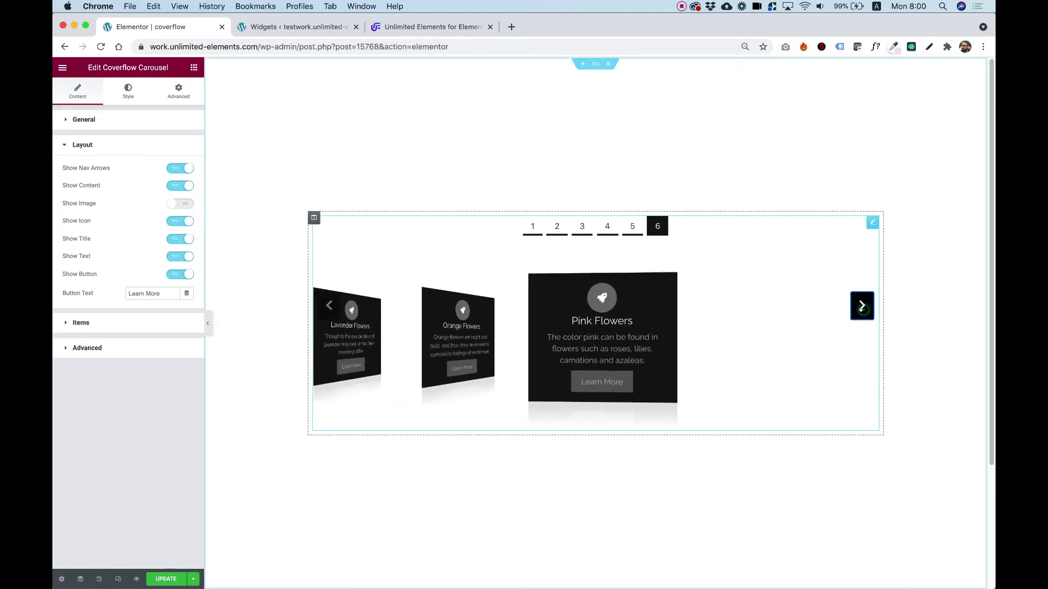
{"action": "left_click", "coordinate": [861, 305]}
{"action": "left_click", "coordinate": [861, 305]}
{"action": "left_click", "coordinate": [861, 305]}
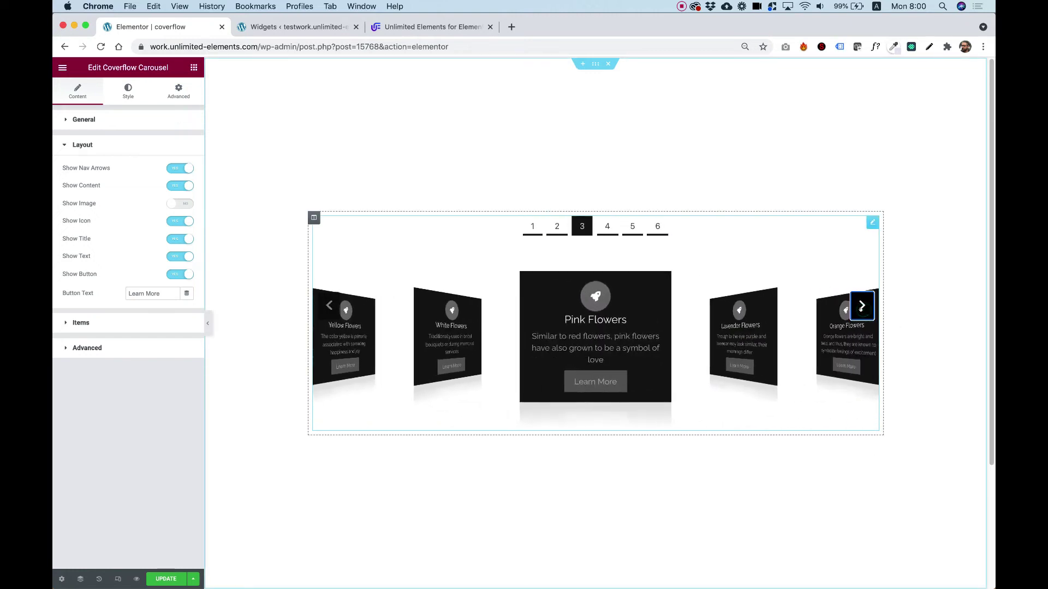
{"action": "left_click", "coordinate": [861, 306]}
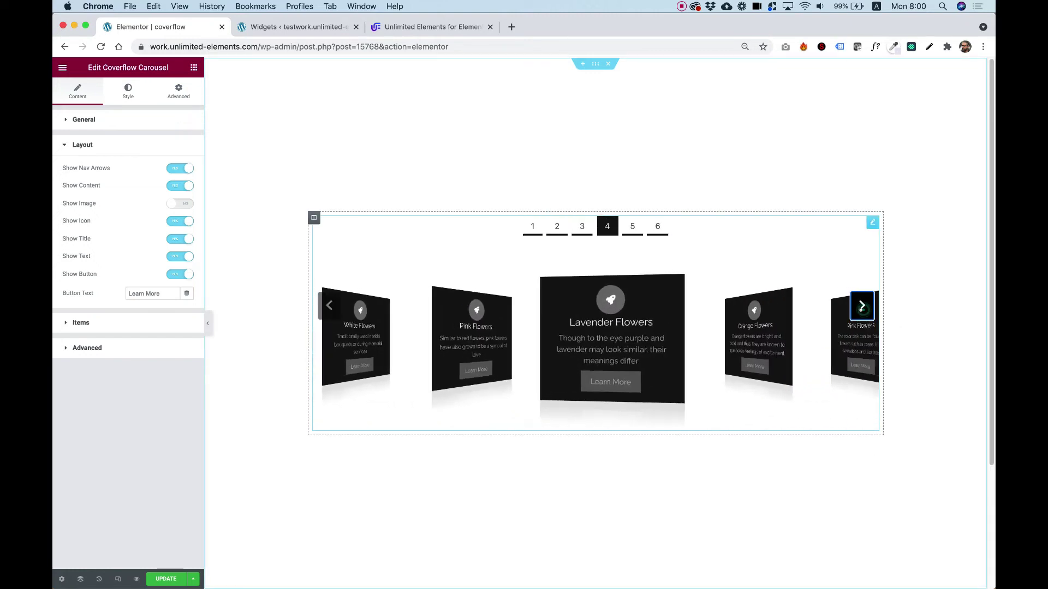
{"action": "left_click", "coordinate": [174, 203]}
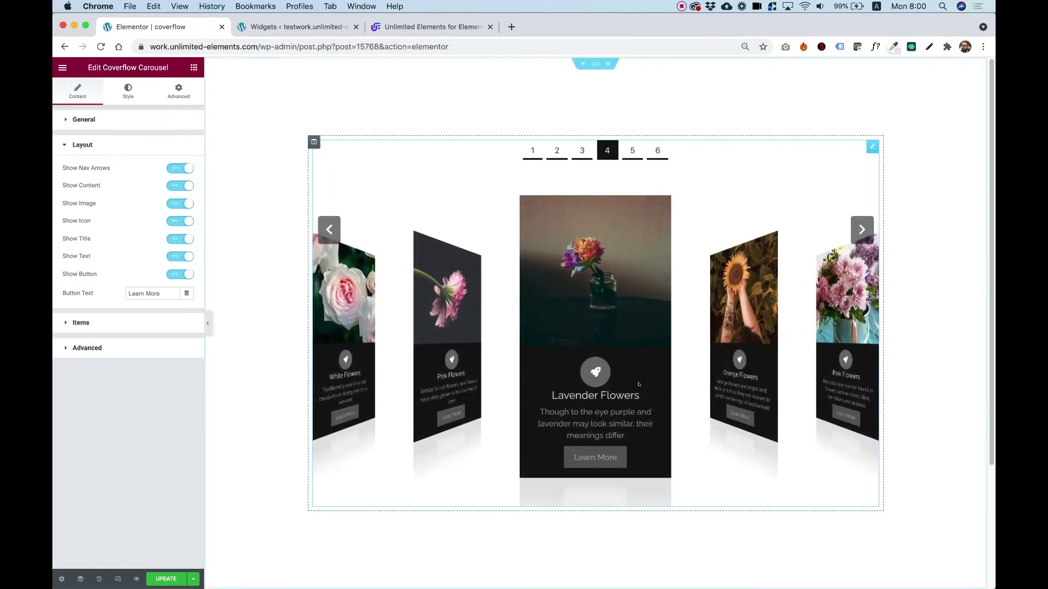
Step: Turn off Show Icon for the carousel and delete the last Pink Flowers item from its items
{"action": "left_click", "coordinate": [174, 220]}
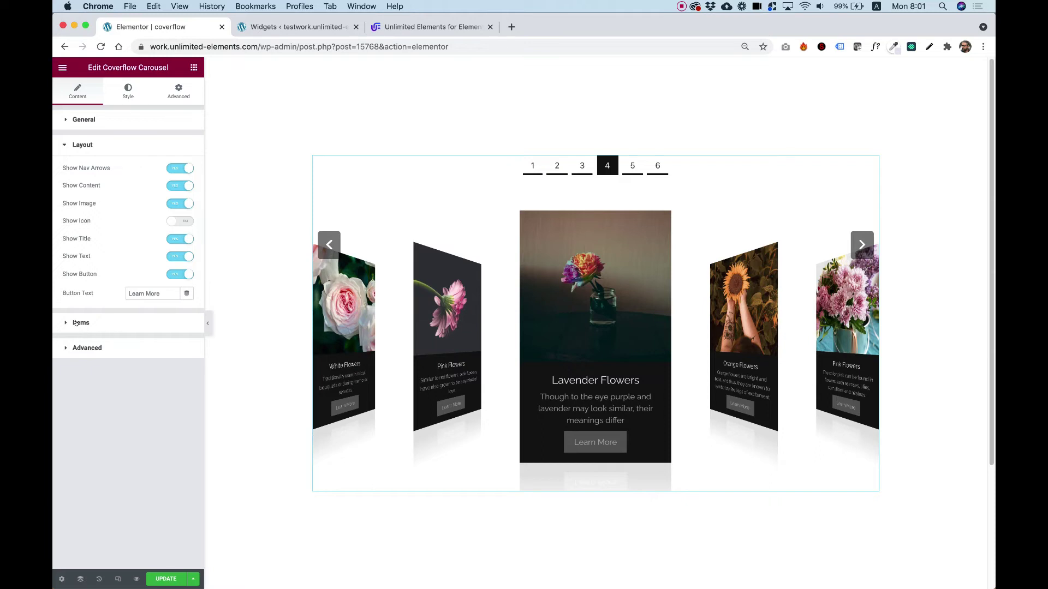
{"action": "left_click", "coordinate": [101, 323]}
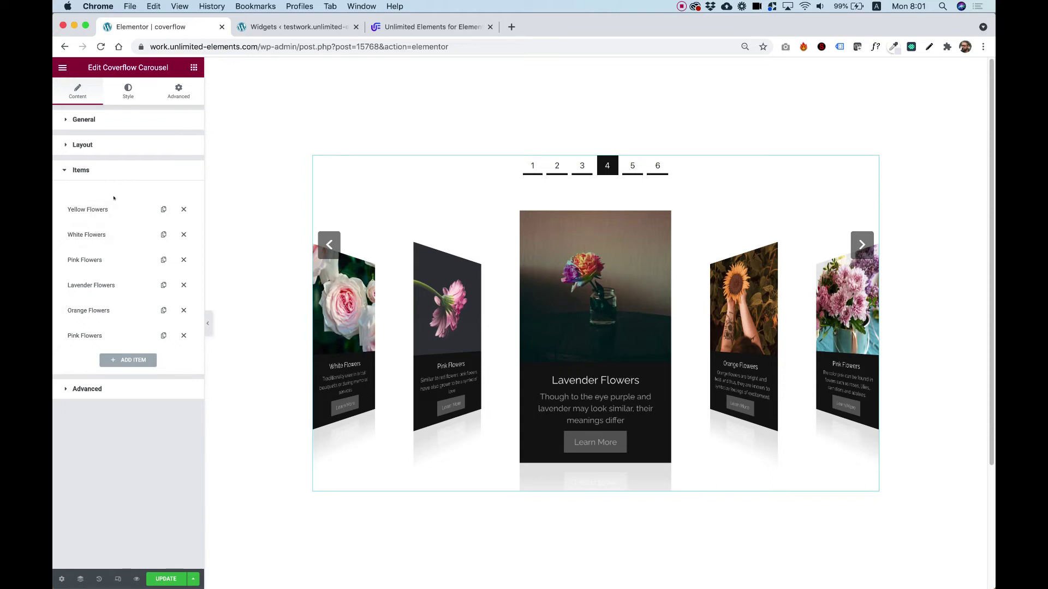
{"action": "left_click", "coordinate": [184, 336]}
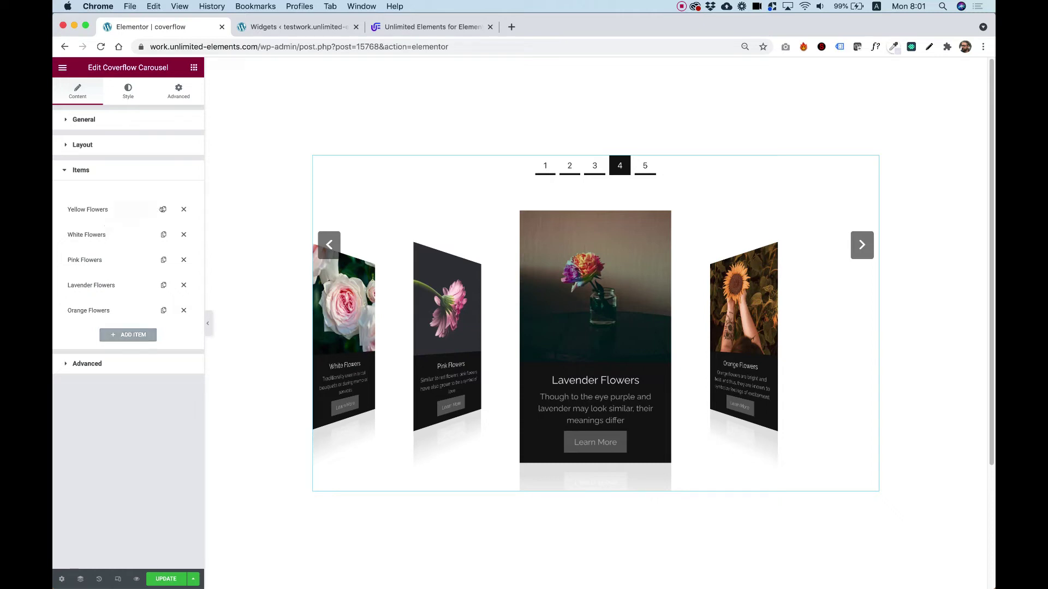
Step: Open the Yellow Flowers item, bring its slide to the centre, and examine its title, icon, image, text, link and template settings
{"action": "left_click", "coordinate": [99, 209]}
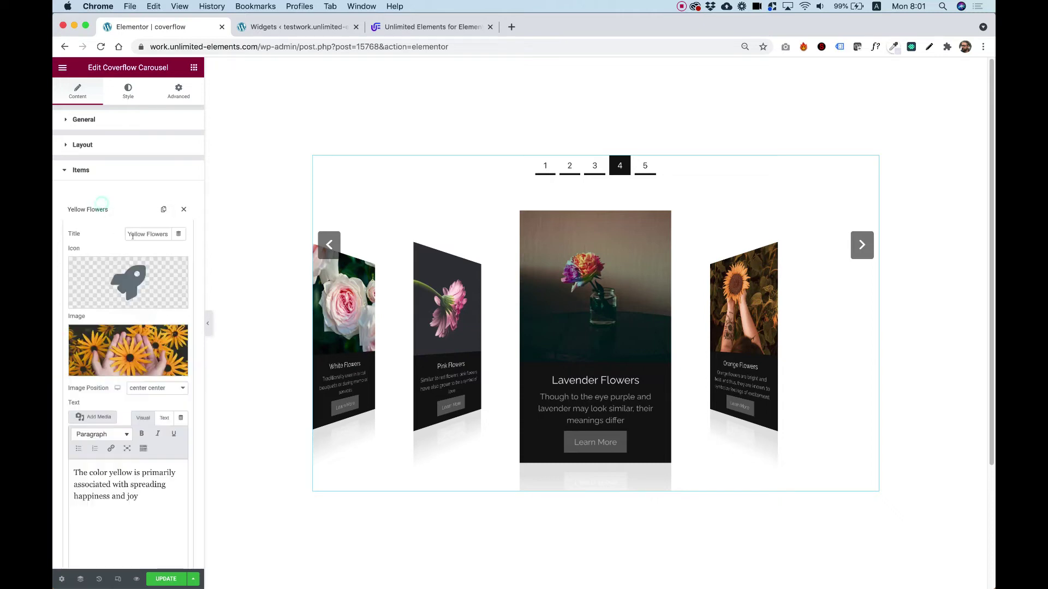
{"action": "left_click", "coordinate": [330, 245]}
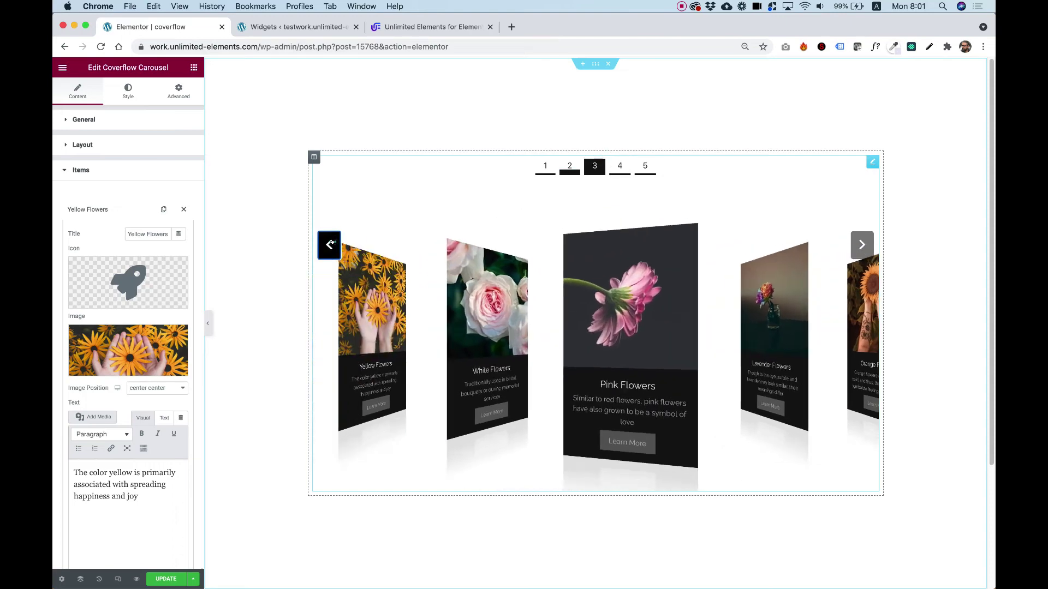
{"action": "left_click", "coordinate": [326, 249]}
{"action": "left_click", "coordinate": [324, 252]}
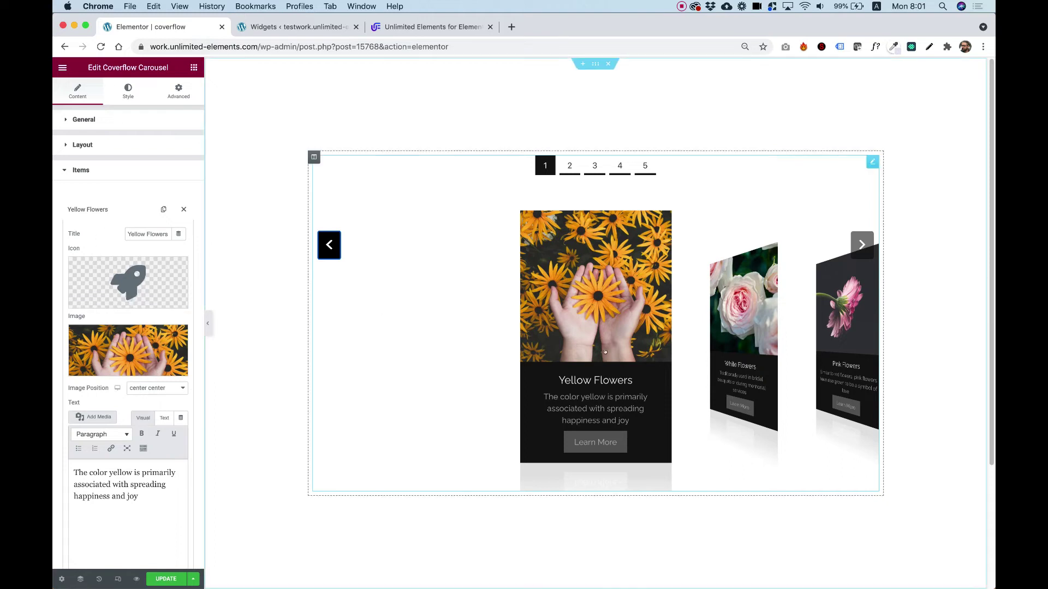
{"action": "mouse_move", "coordinate": [137, 274]}
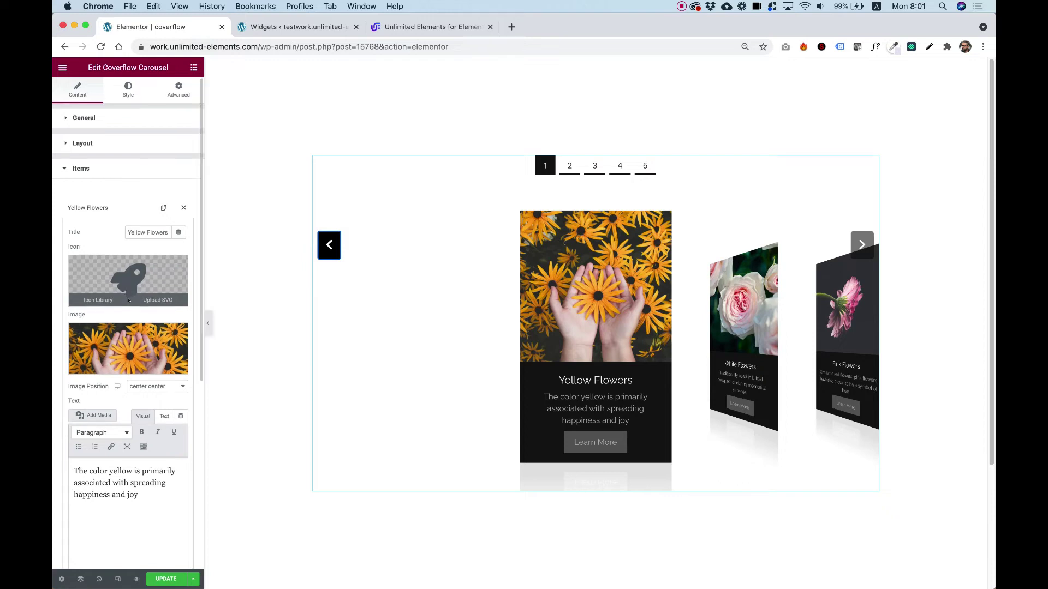
{"action": "scroll", "coordinate": [57, 267], "scroll_direction": "down", "scroll_amount": 2}
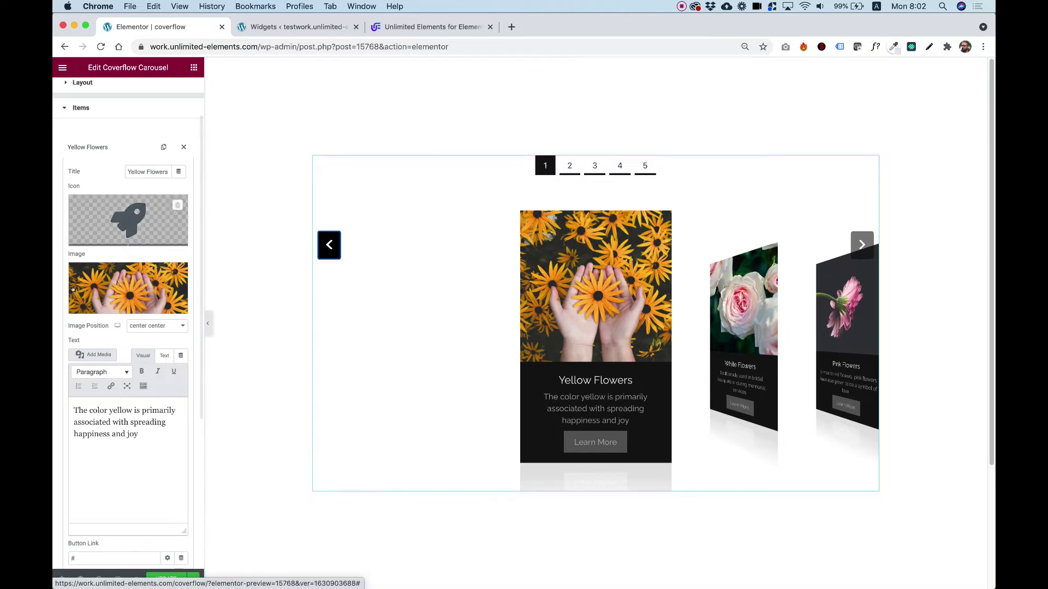
{"action": "scroll", "coordinate": [105, 342], "scroll_direction": "down", "scroll_amount": 2}
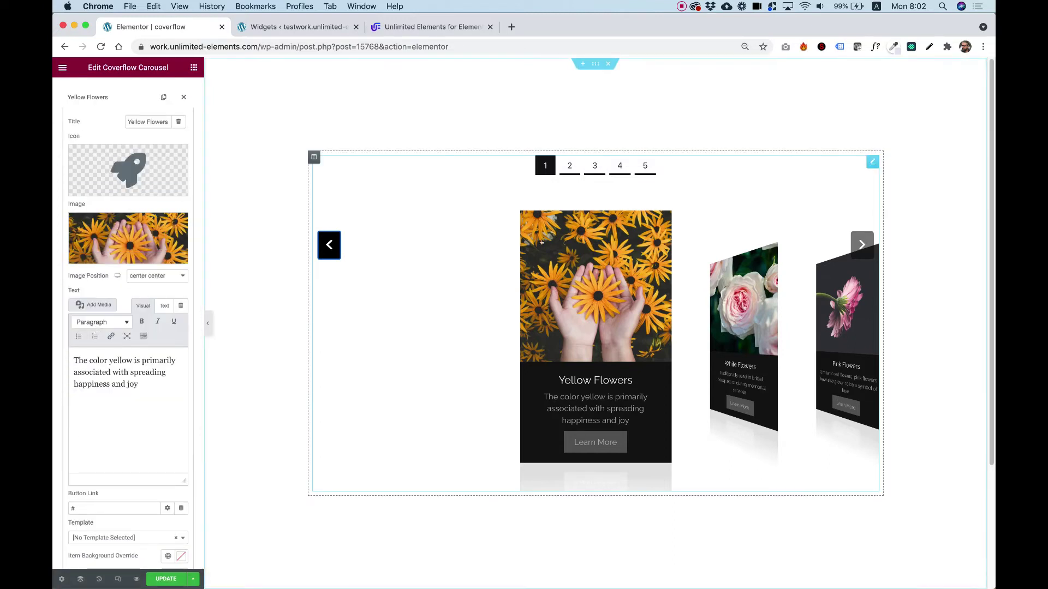
Step: Examine the Yellow Flowers item's Image Position options, its text in the editor, its button link and the list of available templates
{"action": "left_click", "coordinate": [133, 277]}
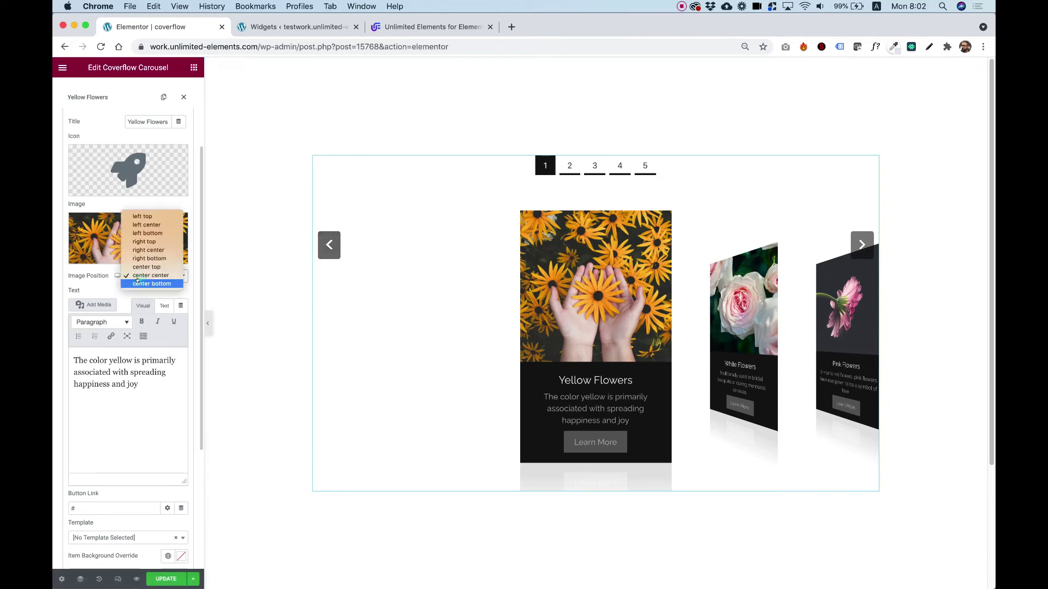
{"action": "left_click", "coordinate": [60, 275]}
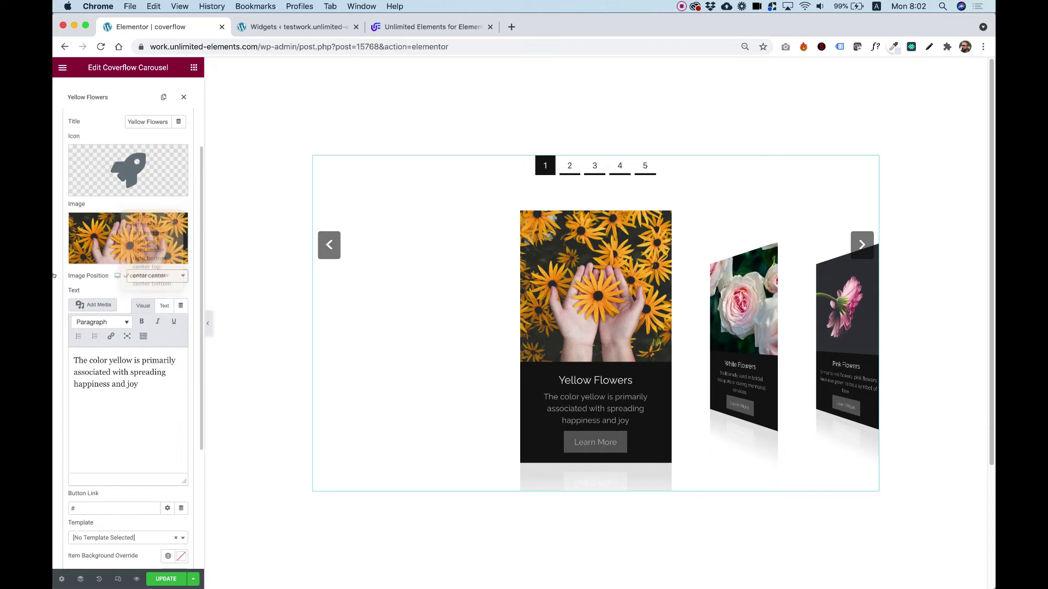
{"action": "left_click", "coordinate": [109, 370]}
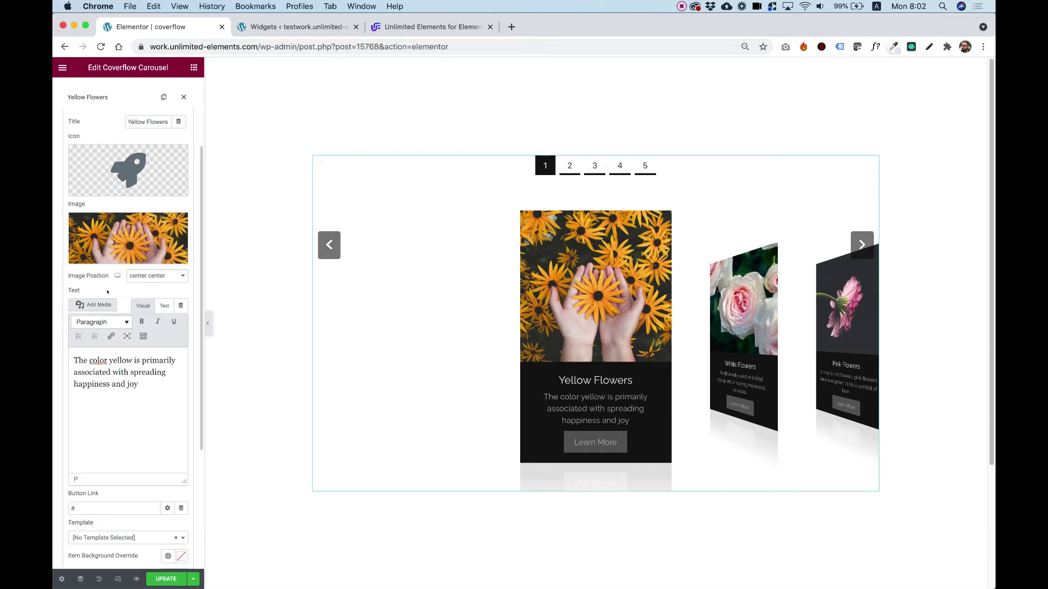
{"action": "left_click_drag", "start_coordinate": [126, 372], "coordinate": [129, 361]}
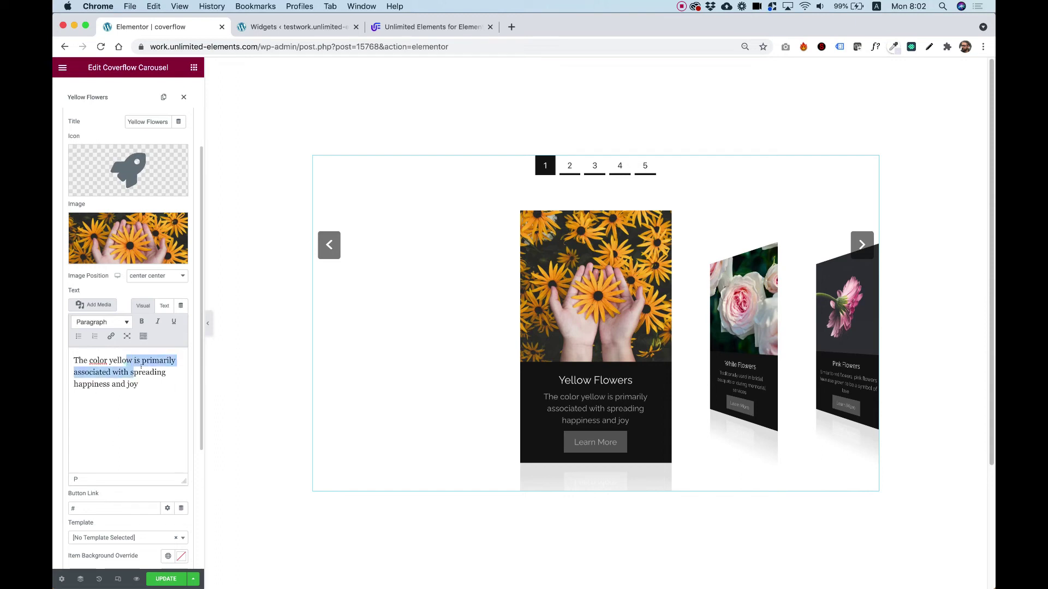
{"action": "left_click", "coordinate": [142, 372]}
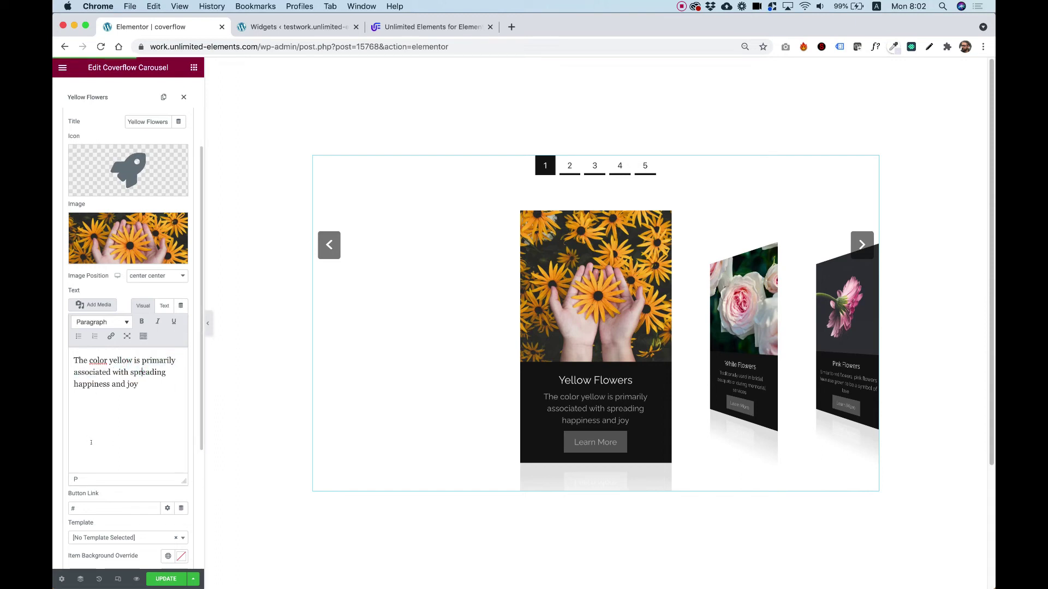
{"action": "scroll", "coordinate": [121, 290], "scroll_direction": "down", "scroll_amount": 1}
{"action": "scroll", "coordinate": [121, 290], "scroll_direction": "down", "scroll_amount": 3}
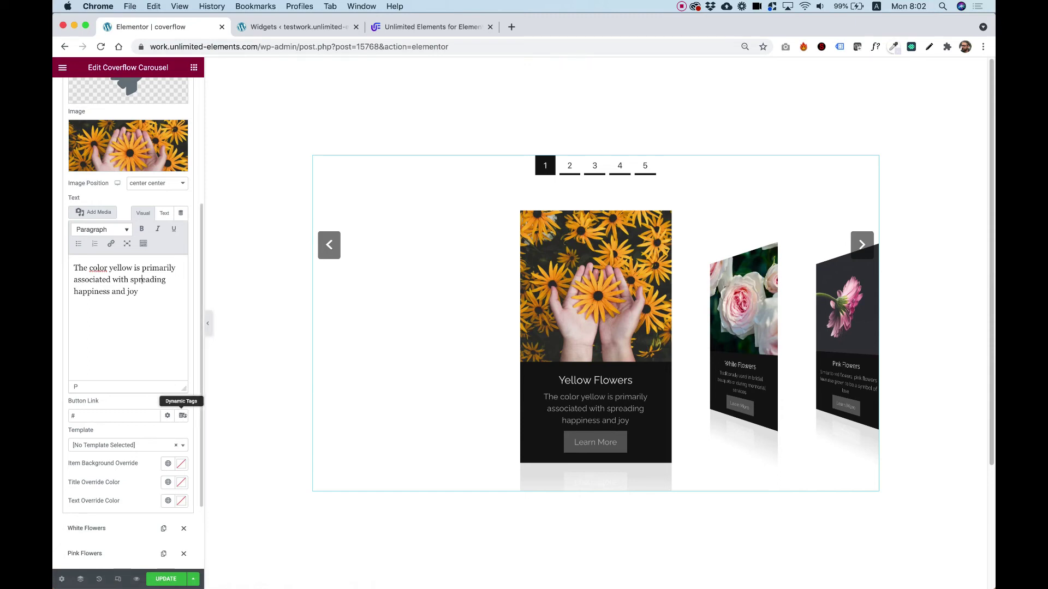
{"action": "left_click", "coordinate": [89, 442]}
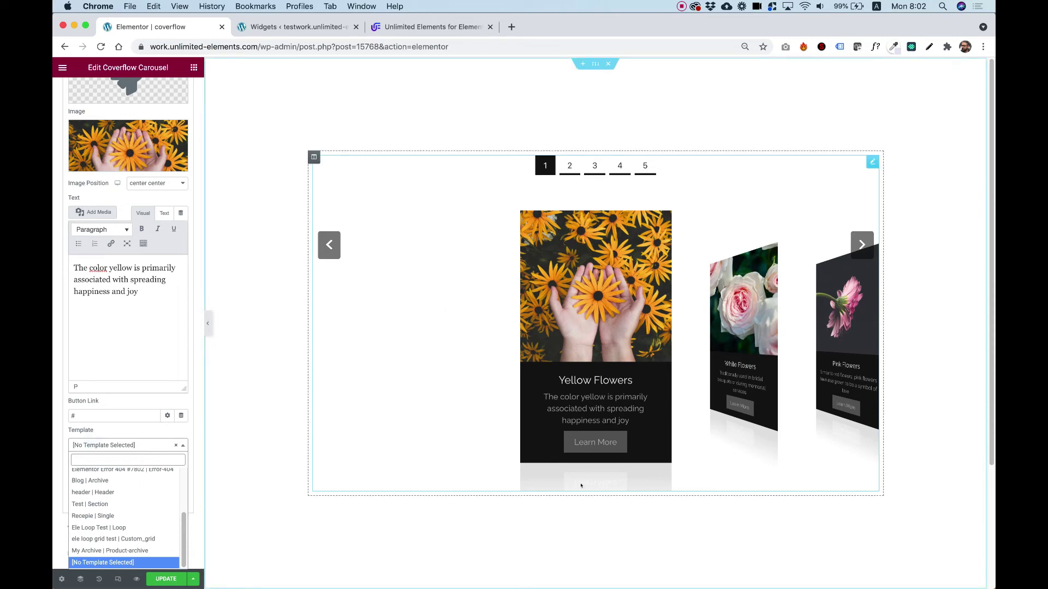
{"action": "left_click", "coordinate": [155, 431]}
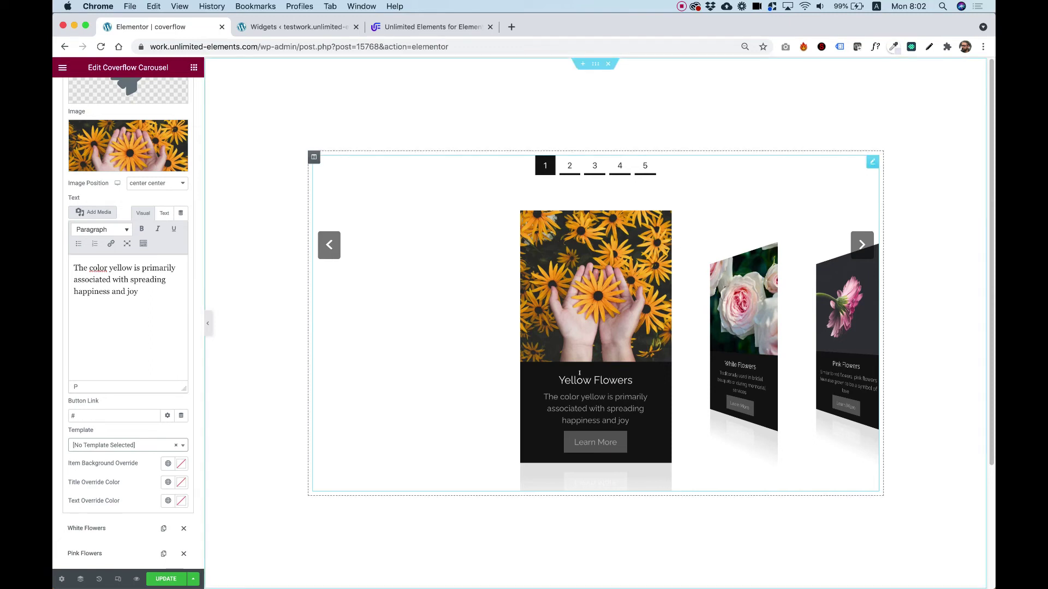
{"action": "left_click", "coordinate": [106, 443]}
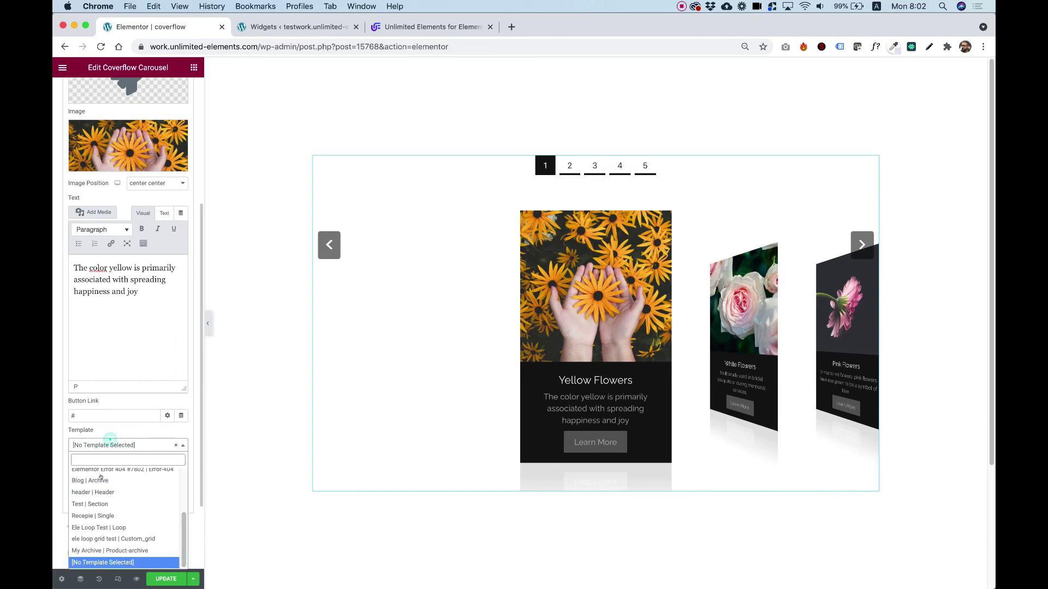
{"action": "left_click", "coordinate": [132, 432]}
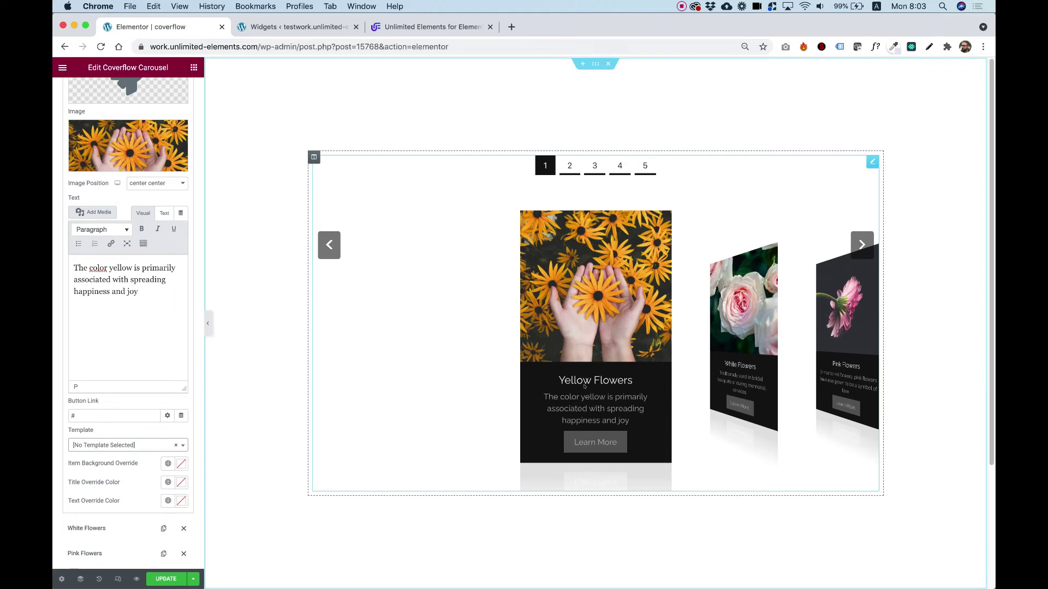
Step: Try red (#FF0000) and black as the Title Override Color of the Yellow Flowers item
{"action": "left_click", "coordinate": [180, 482]}
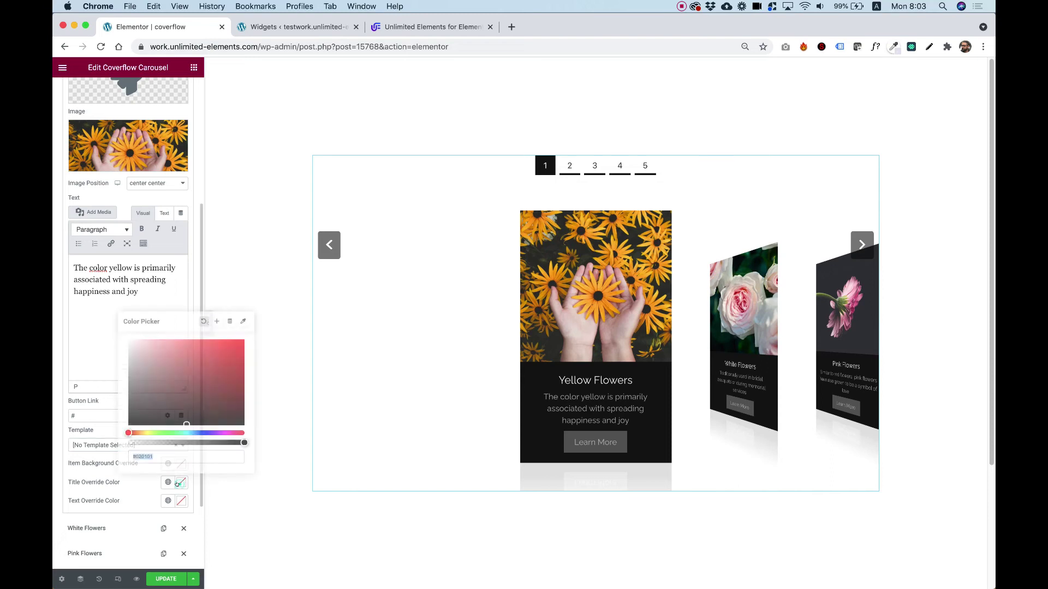
{"action": "left_click", "coordinate": [224, 354]}
{"action": "left_click", "coordinate": [240, 352]}
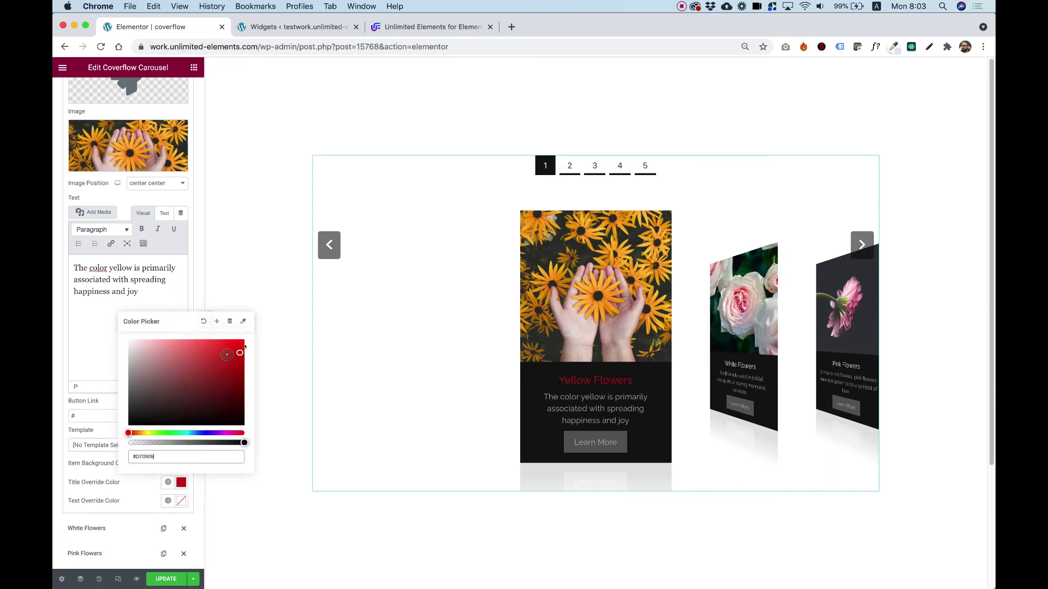
{"action": "left_click_drag", "start_coordinate": [244, 347], "coordinate": [251, 340]}
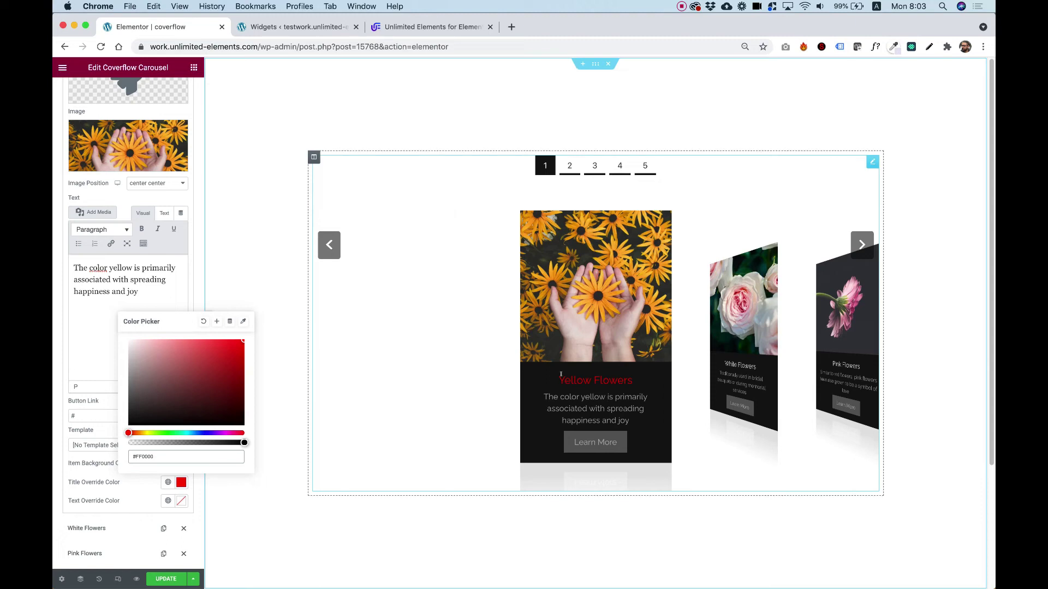
{"action": "left_click_drag", "start_coordinate": [131, 343], "coordinate": [69, 419]}
{"action": "left_click", "coordinate": [70, 419]}
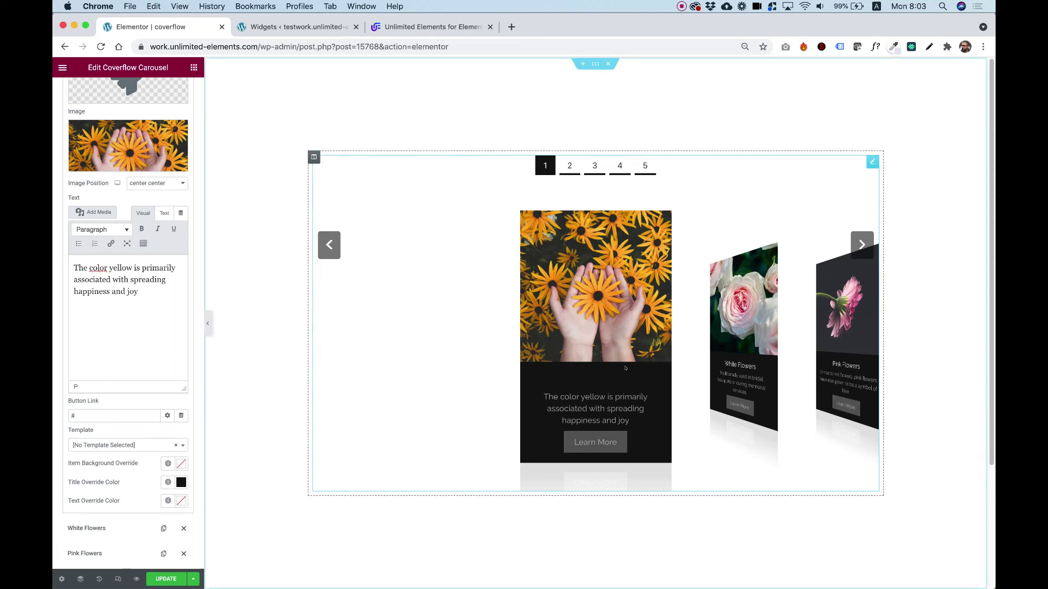
Step: Set the Title Override Color of the Yellow Flowers item to white (#FFFFFF)
{"action": "left_click", "coordinate": [181, 483]}
{"action": "type", "text": "#FFFFFF"}
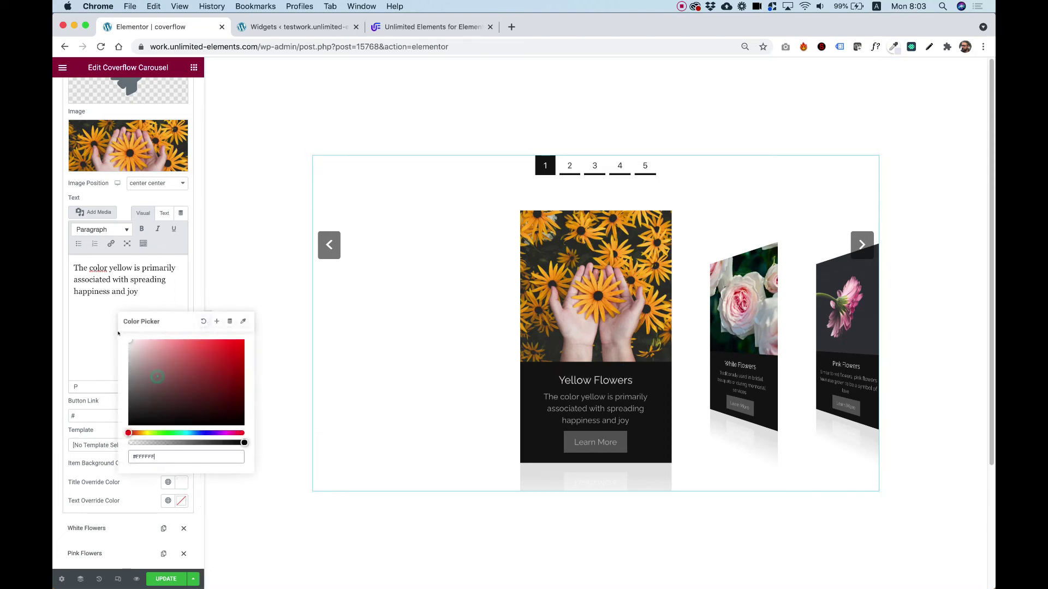
{"action": "left_click", "coordinate": [57, 366]}
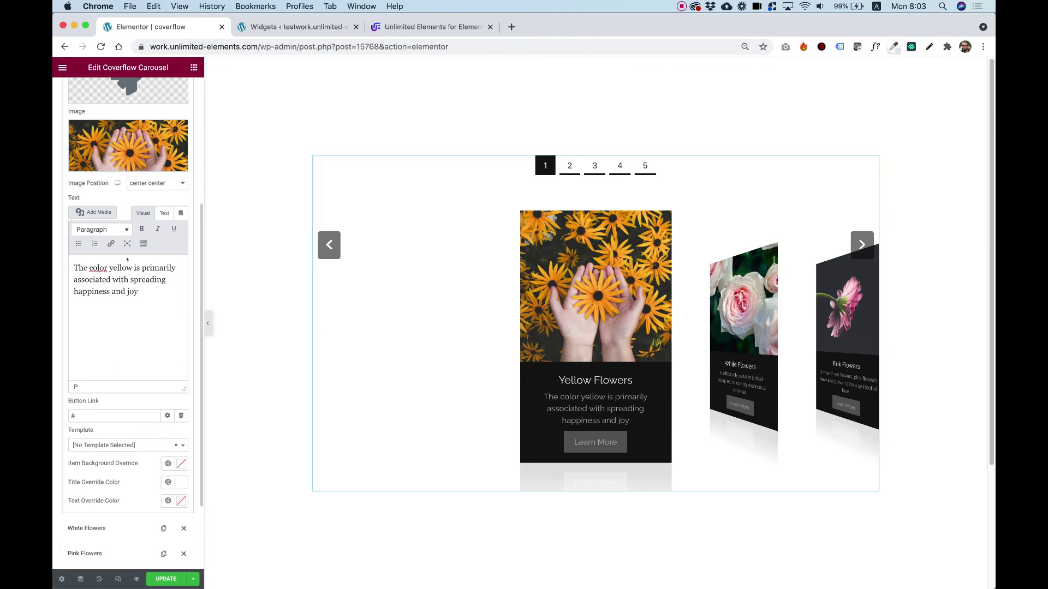
Step: In the carousel's item style settings, set the Item Radius to 20 px on all corners and enable Item Shadow with its default values
{"action": "scroll", "coordinate": [55, 160], "scroll_direction": "up", "scroll_amount": 5}
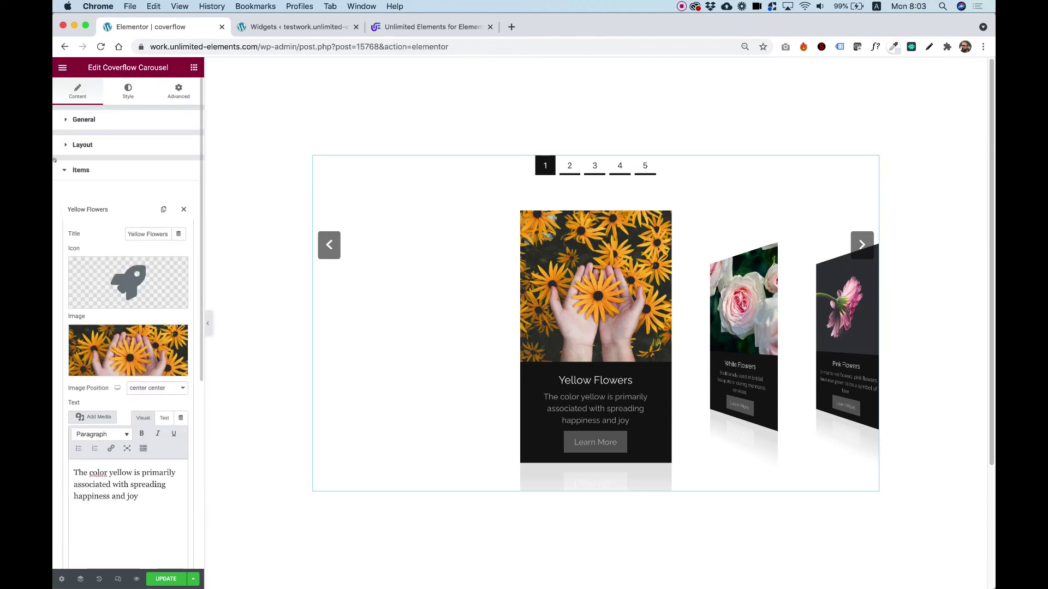
{"action": "left_click", "coordinate": [126, 94]}
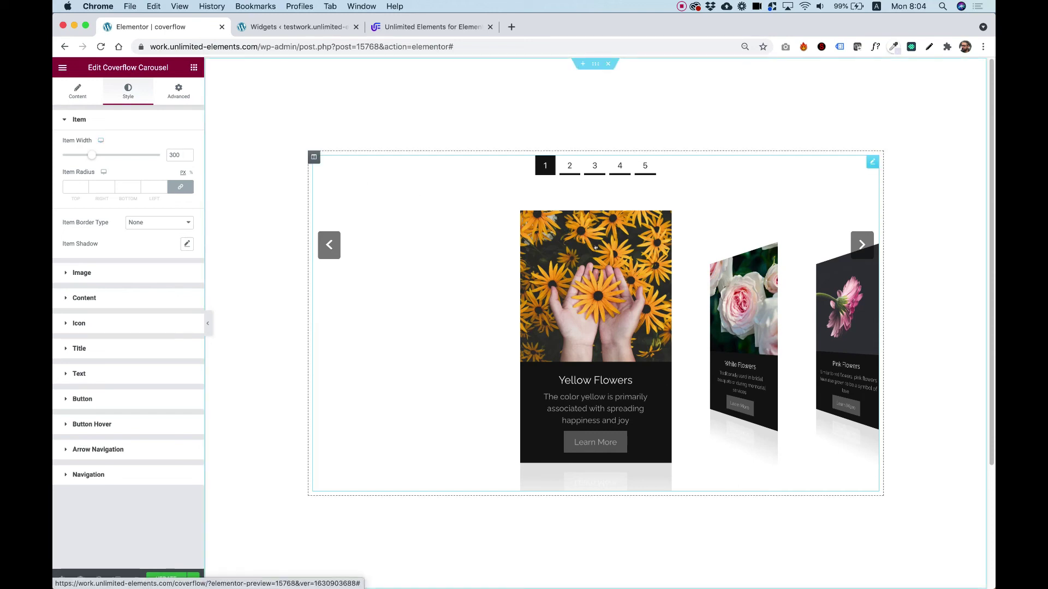
{"action": "left_click", "coordinate": [100, 141]}
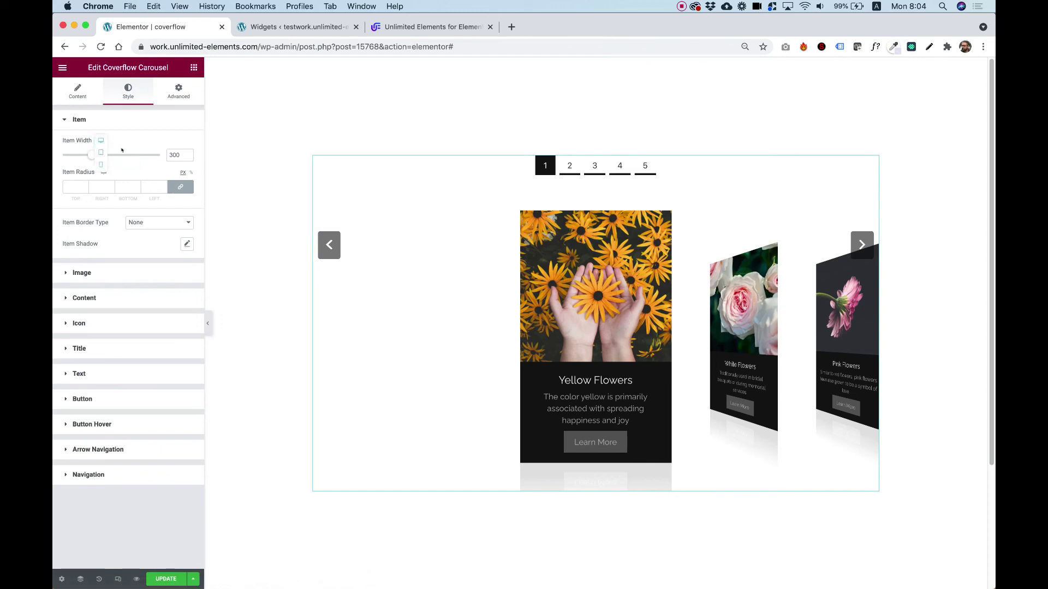
{"action": "left_click", "coordinate": [170, 154]}
{"action": "left_click", "coordinate": [82, 187]}
{"action": "type", "text": "20"}
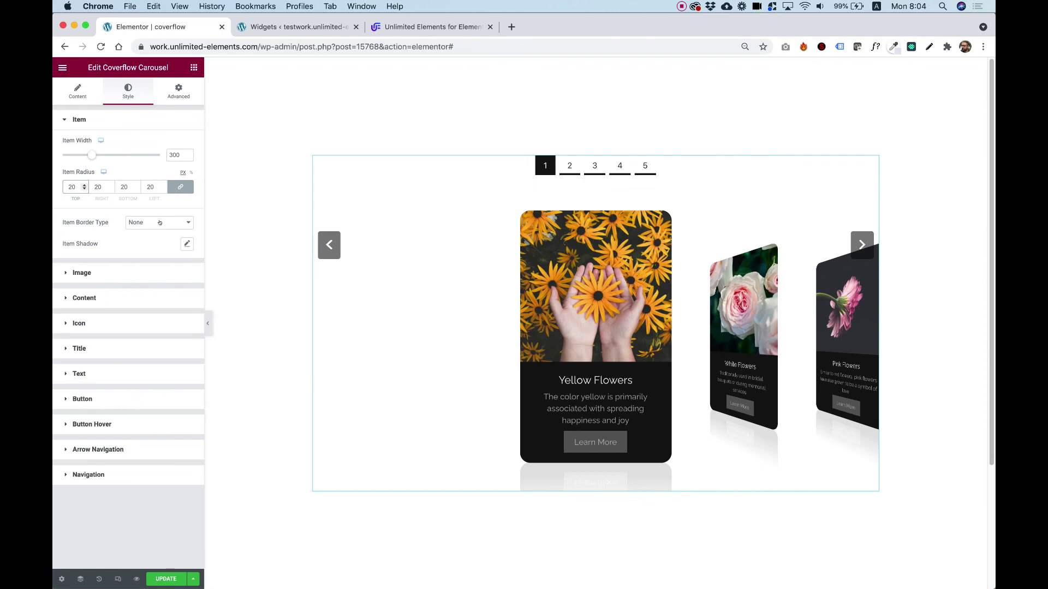
{"action": "left_click", "coordinate": [188, 243]}
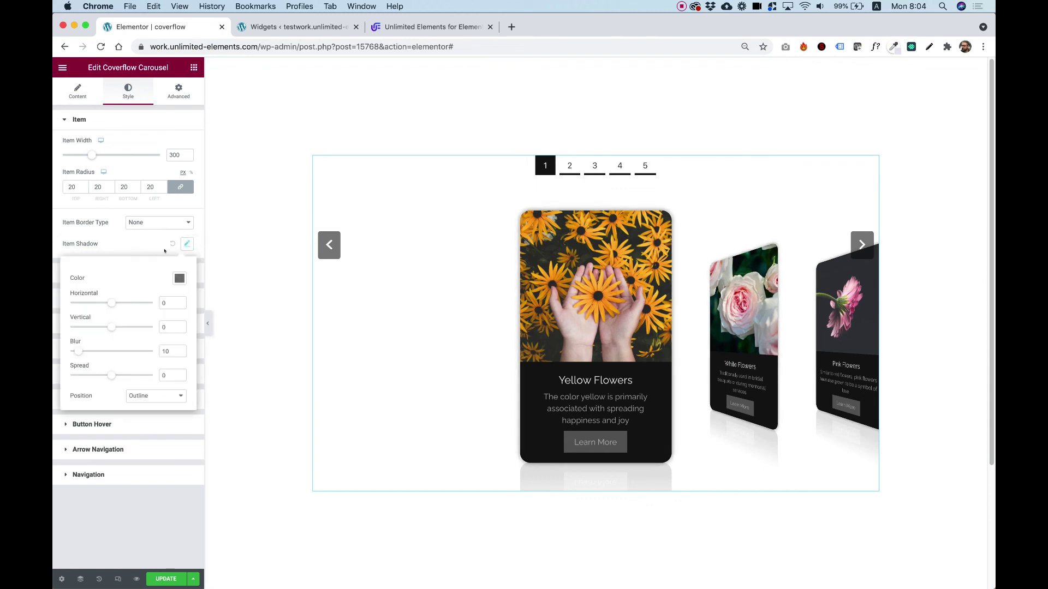
{"action": "left_click", "coordinate": [187, 243]}
Step: Reduce the carousel's Image Height to 197 and check the Image Fit options, keeping Cover
{"action": "left_click", "coordinate": [90, 269]}
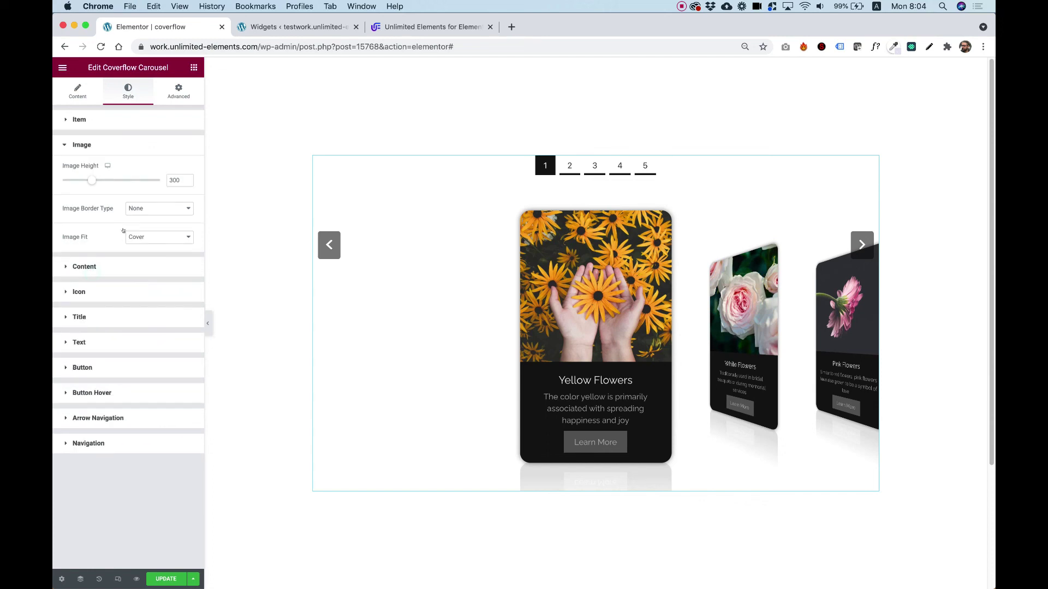
{"action": "left_click_drag", "start_coordinate": [91, 181], "coordinate": [79, 180]}
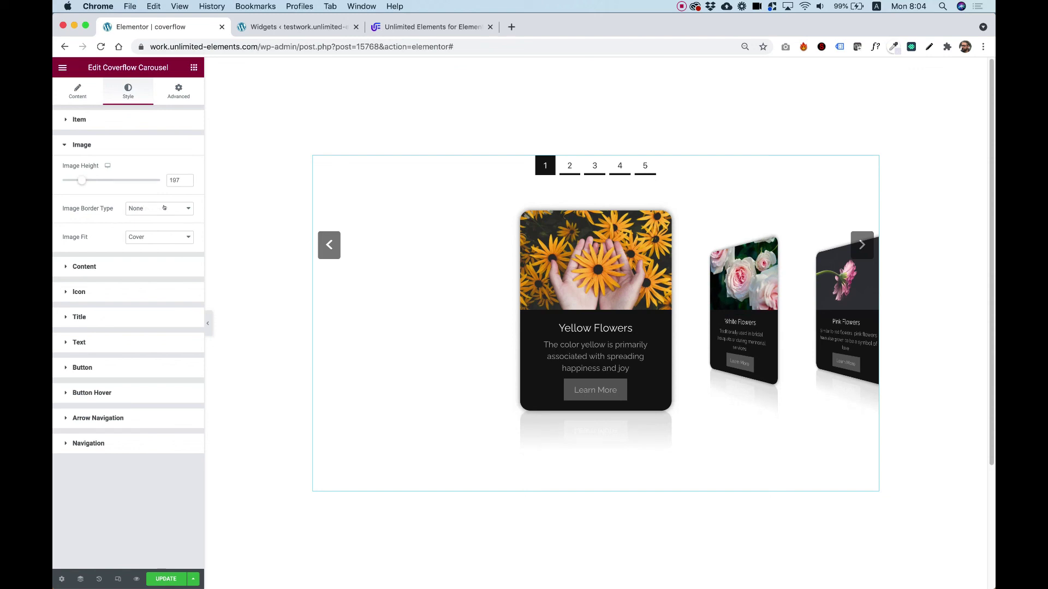
{"action": "left_click", "coordinate": [159, 236]}
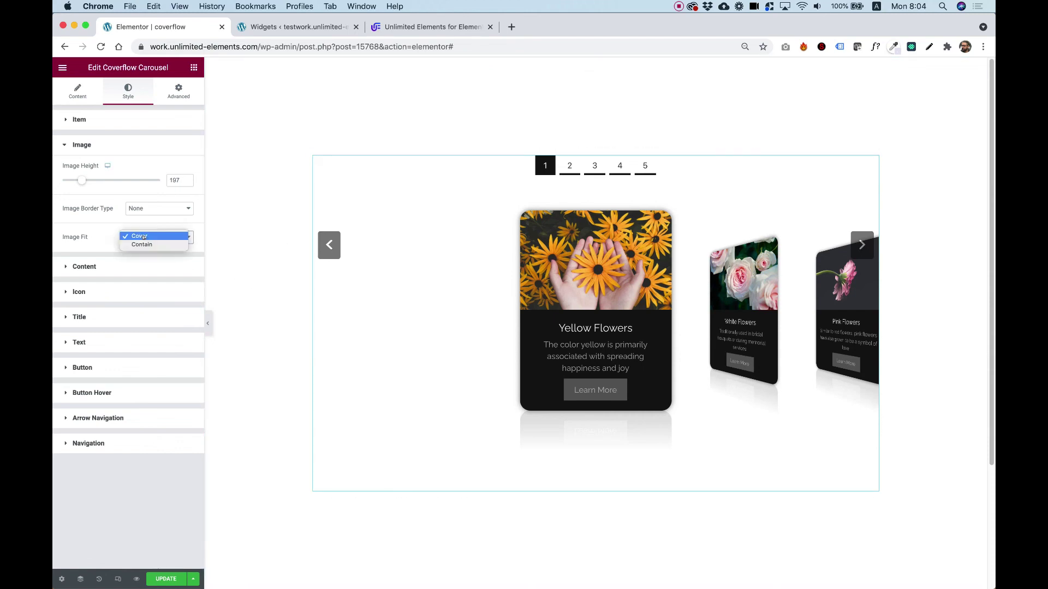
{"action": "left_click", "coordinate": [90, 239]}
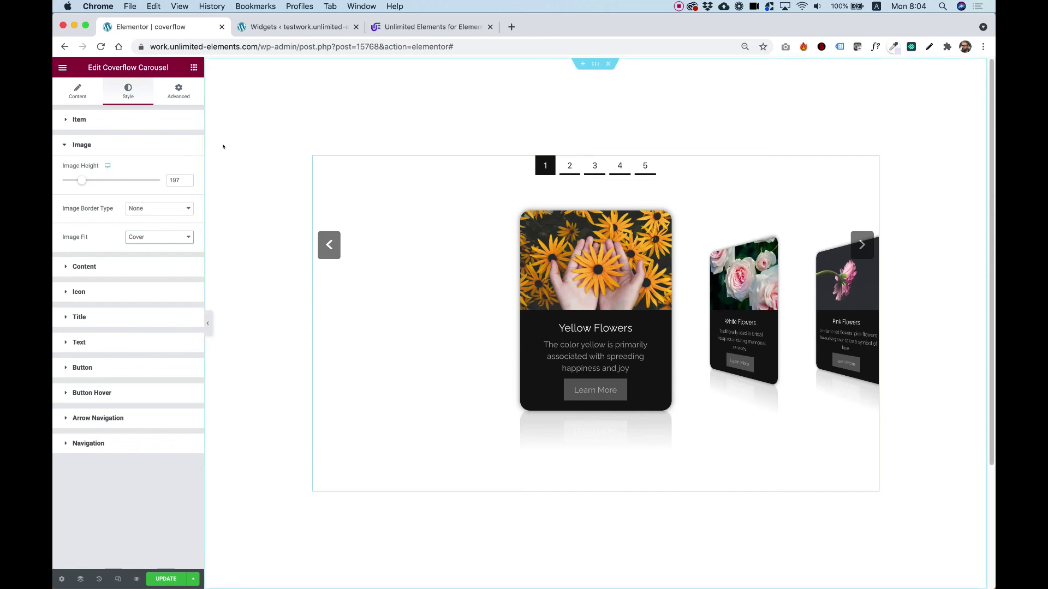
Step: Page through the restyled carousel up to the fifth slide and back to the second to check how the images look
{"action": "left_click", "coordinate": [569, 165]}
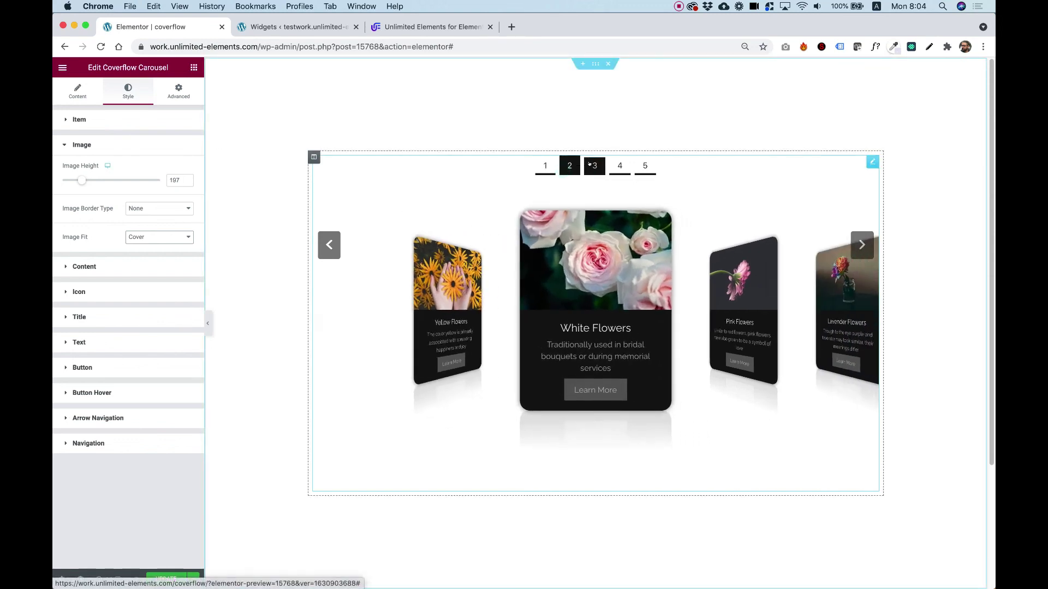
{"action": "left_click", "coordinate": [590, 164]}
{"action": "left_click", "coordinate": [620, 165]}
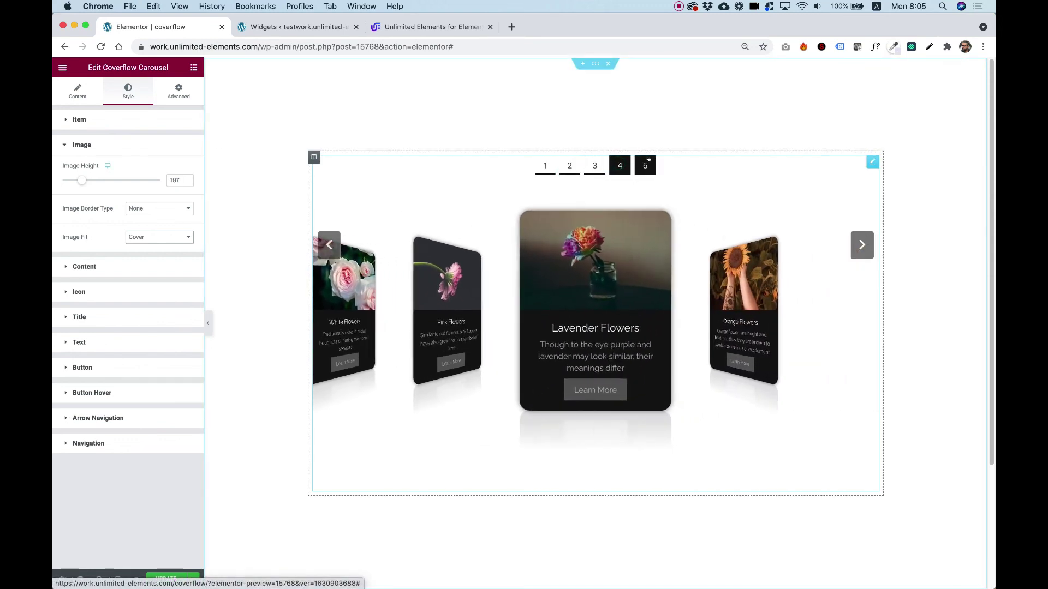
{"action": "left_click", "coordinate": [645, 165]}
{"action": "left_click", "coordinate": [620, 166]}
{"action": "left_click", "coordinate": [595, 165]}
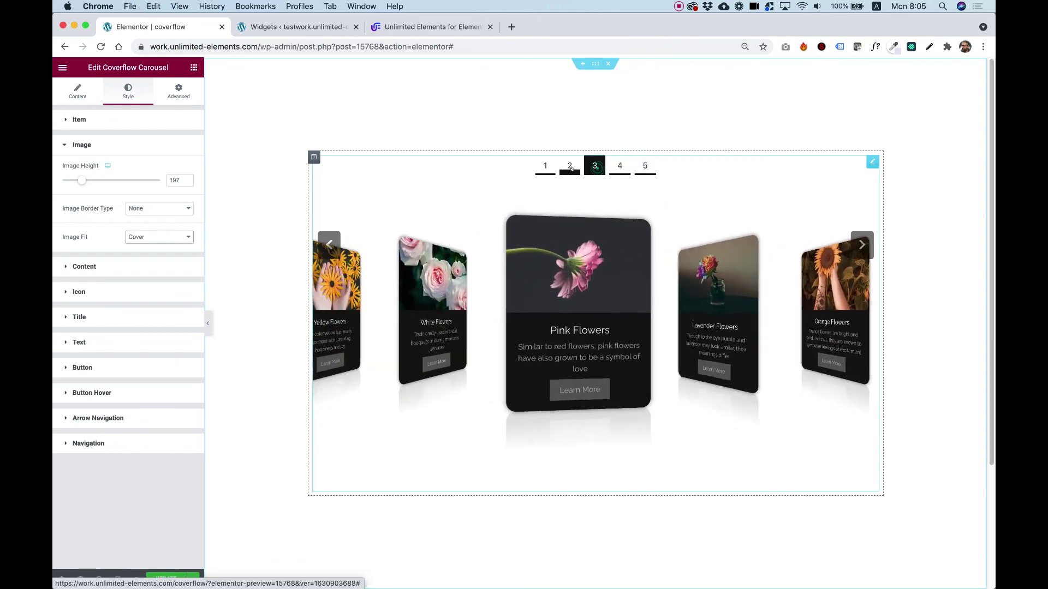
{"action": "left_click", "coordinate": [569, 166]}
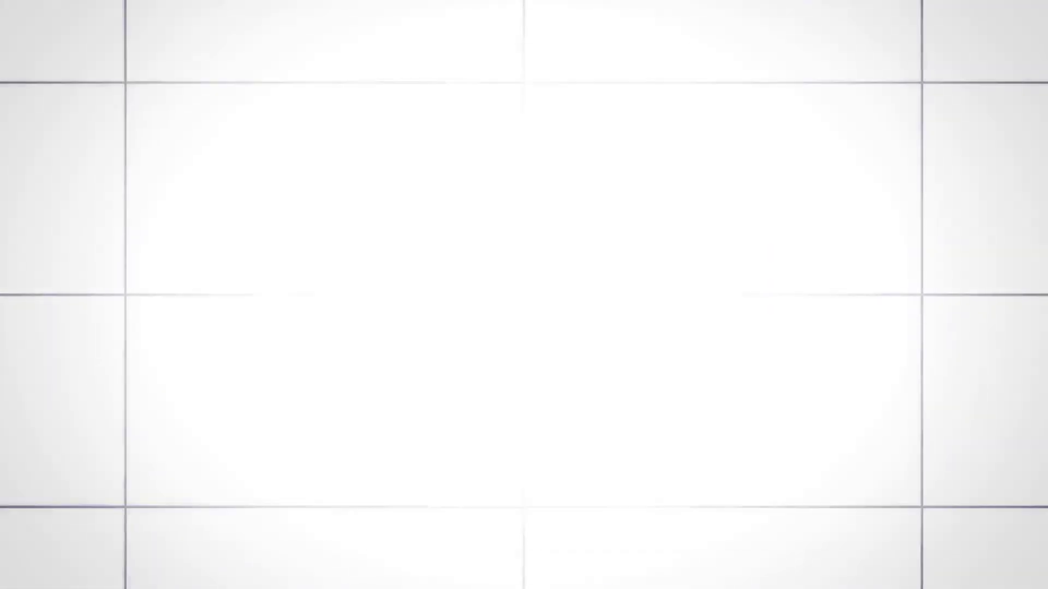